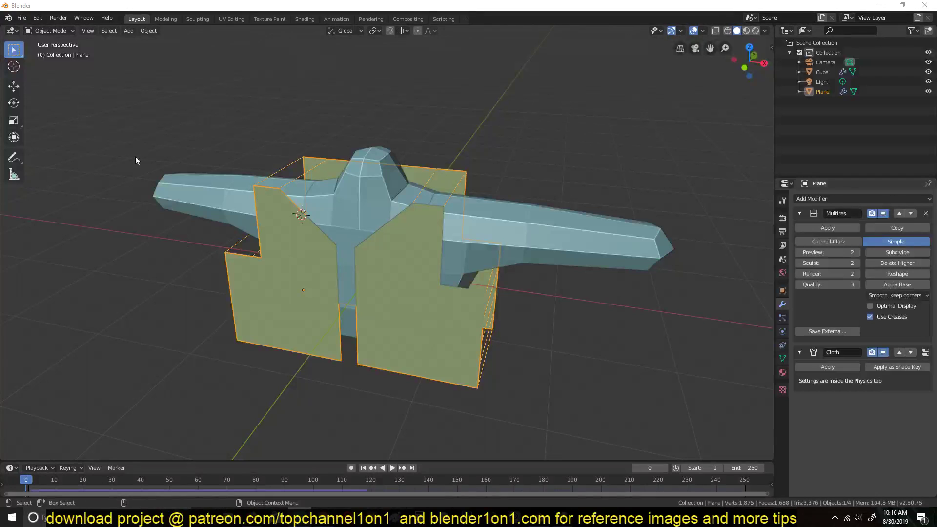
# Examine the cut-out cloth panels and the low-poly body they surround, selecting each object to see its modifiers.
pyautogui.click(212, 124)
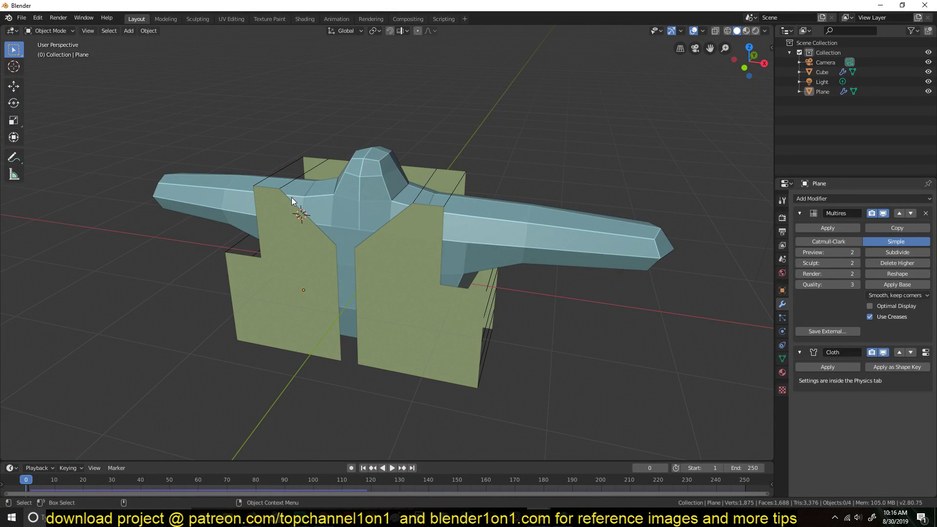
pyautogui.moveTo(283, 198); pyautogui.dragTo(229, 185, button='middle')
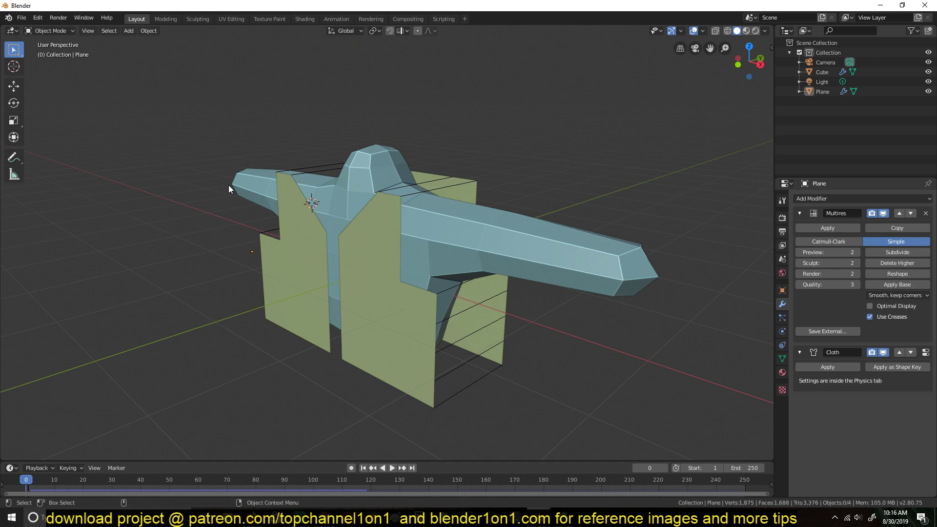
pyautogui.click(538, 242)
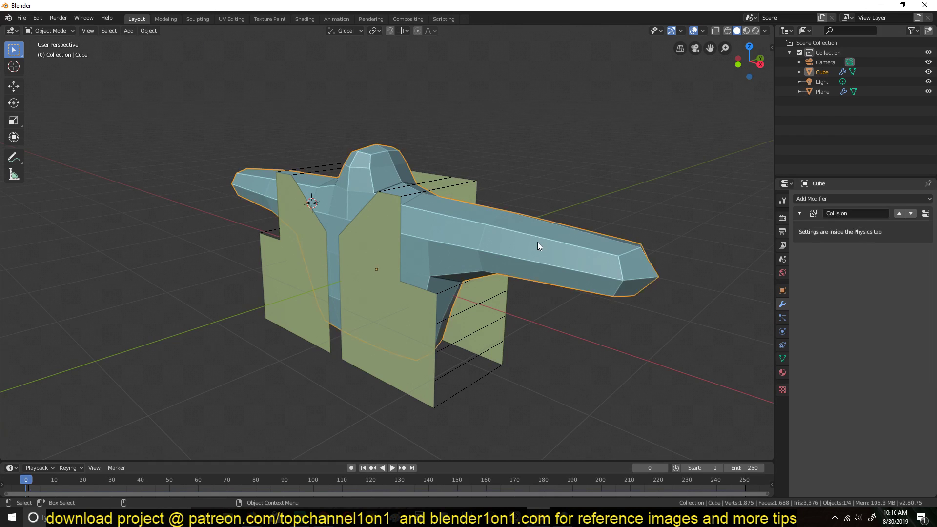
pyautogui.moveTo(537, 242); pyautogui.dragTo(568, 271, button='middle')
pyautogui.moveTo(506, 201); pyautogui.dragTo(430, 180, button='middle')
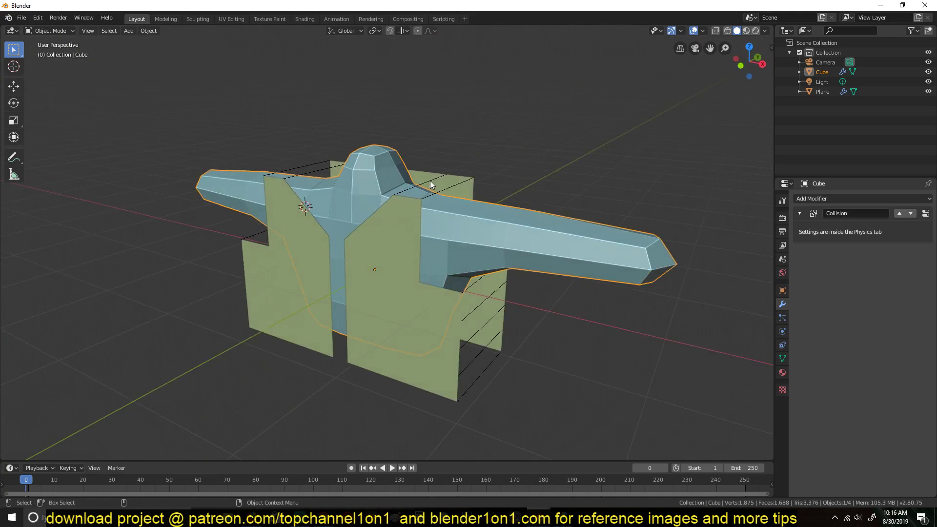
pyautogui.click(419, 268)
pyautogui.moveTo(420, 268); pyautogui.dragTo(138, 315, button='middle')
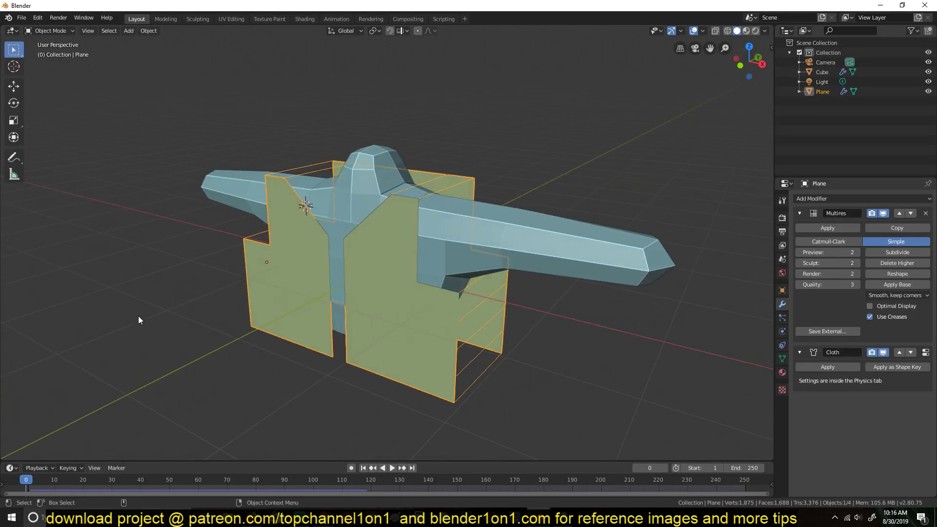
# Play the cloth simulation to frame 69 and examine how the shirt panels drape over the body.
pyautogui.press('space')
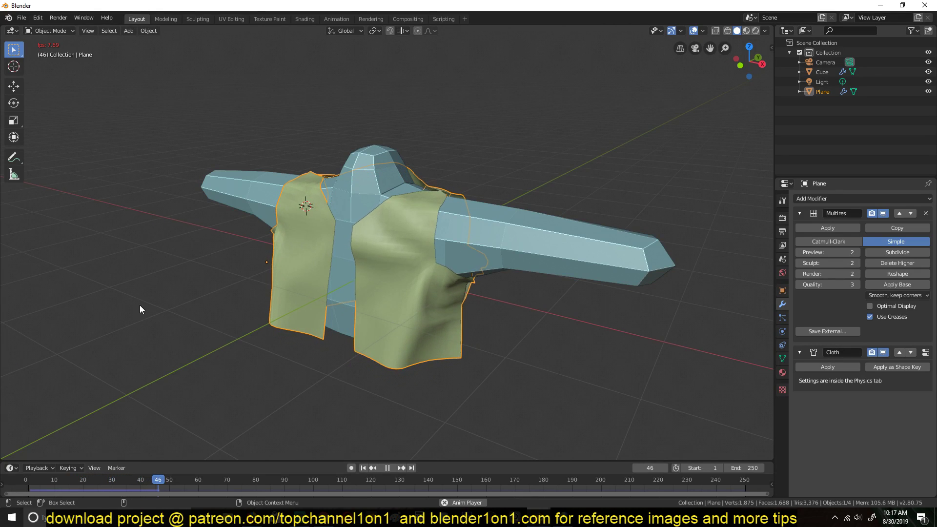
pyautogui.moveTo(174, 300); pyautogui.dragTo(194, 293, button='middle')
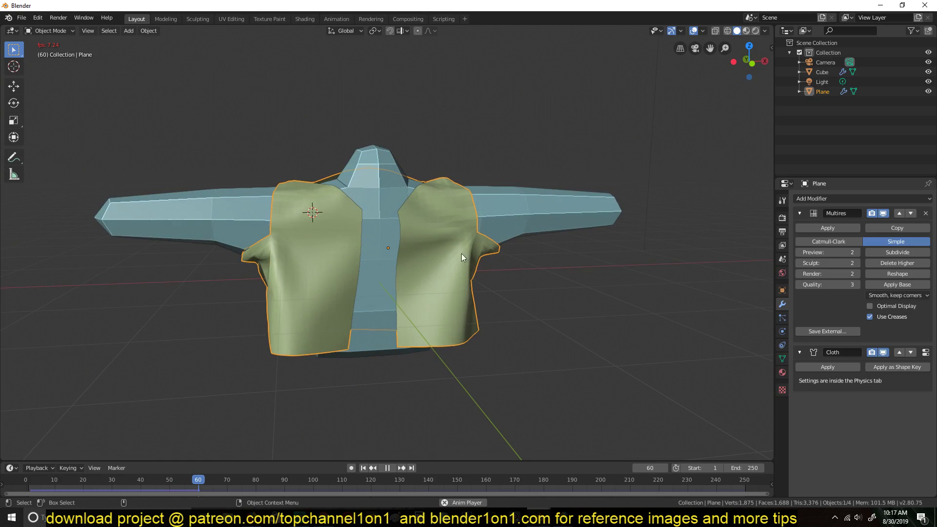
pyautogui.press('space')
pyautogui.moveTo(247, 261); pyautogui.dragTo(291, 273, button='middle')
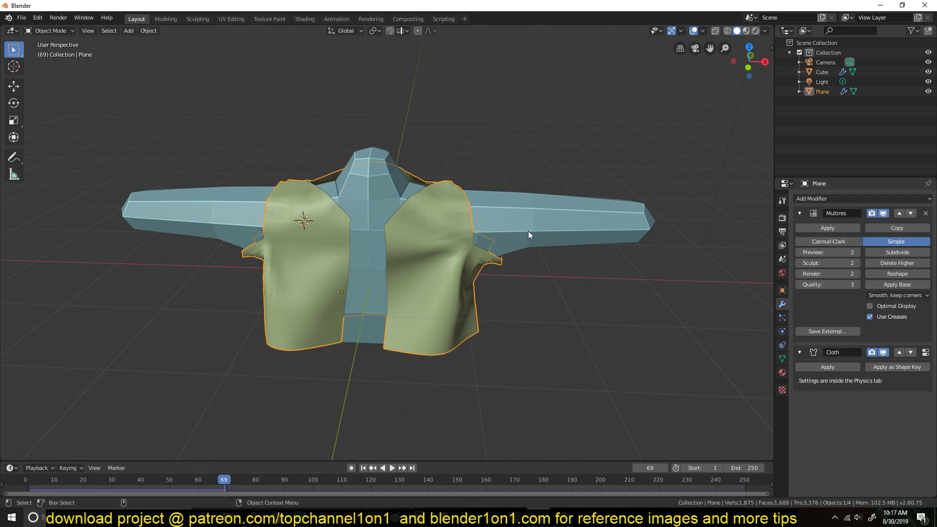
pyautogui.click(542, 244)
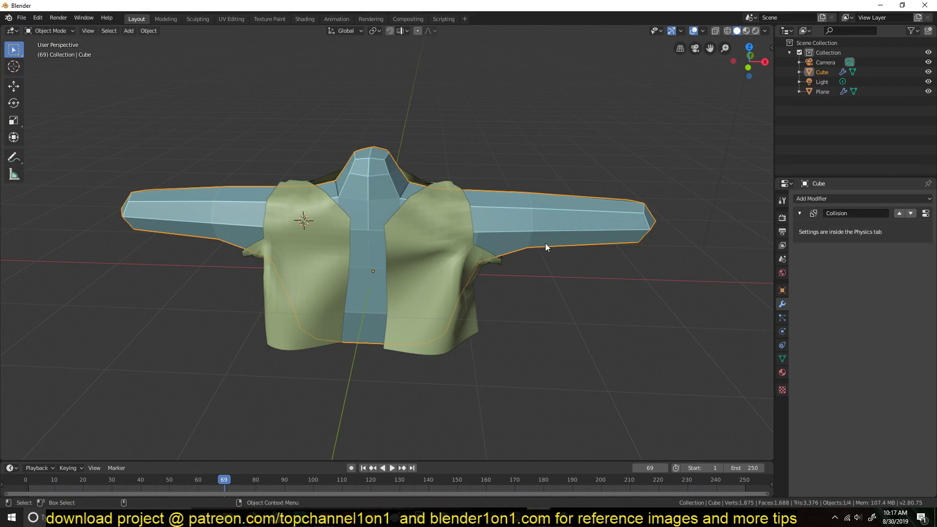
pyautogui.click(475, 257)
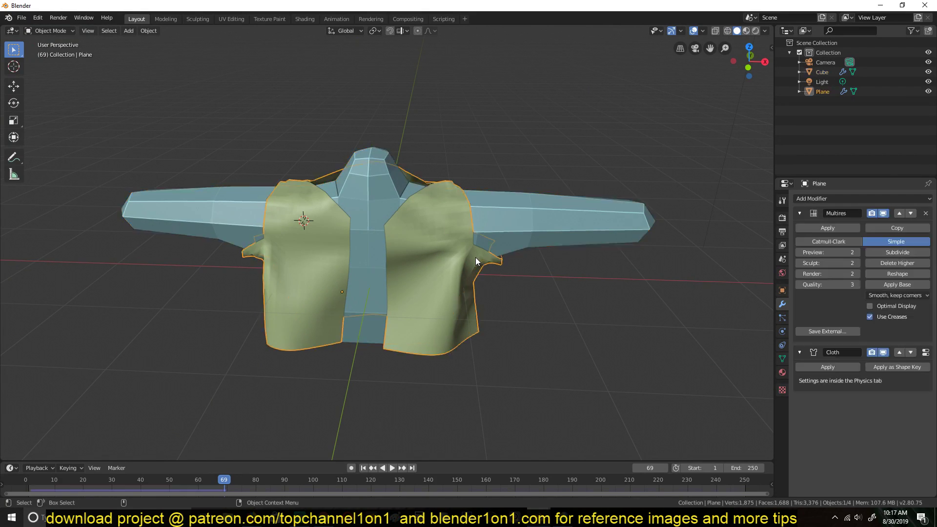
pyautogui.moveTo(397, 242); pyautogui.dragTo(387, 231, button='middle')
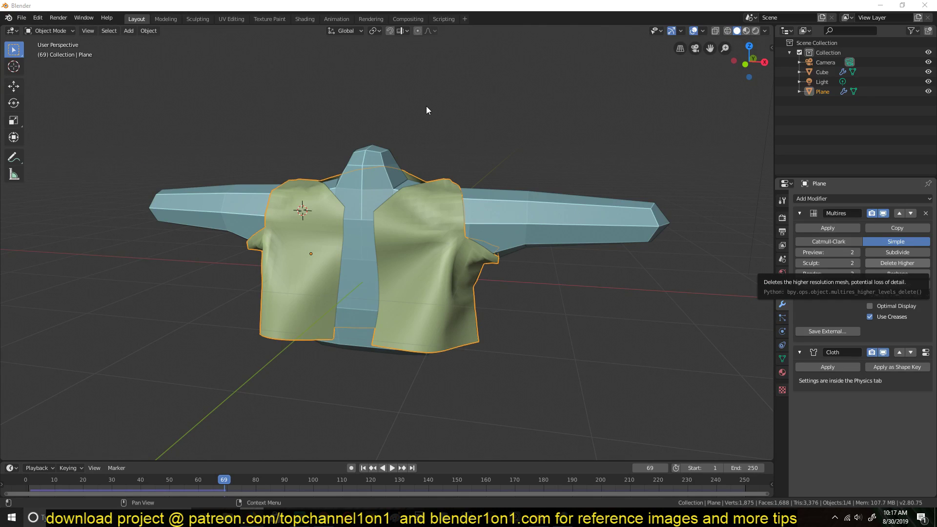
# Switch to the browser to view the "sewing shirt pattern" image results in a maximized window, then return to Blender.
pyautogui.hotkey('alt', 'Tab')
pyautogui.moveTo(400, 67); pyautogui.dragTo(346, 35)
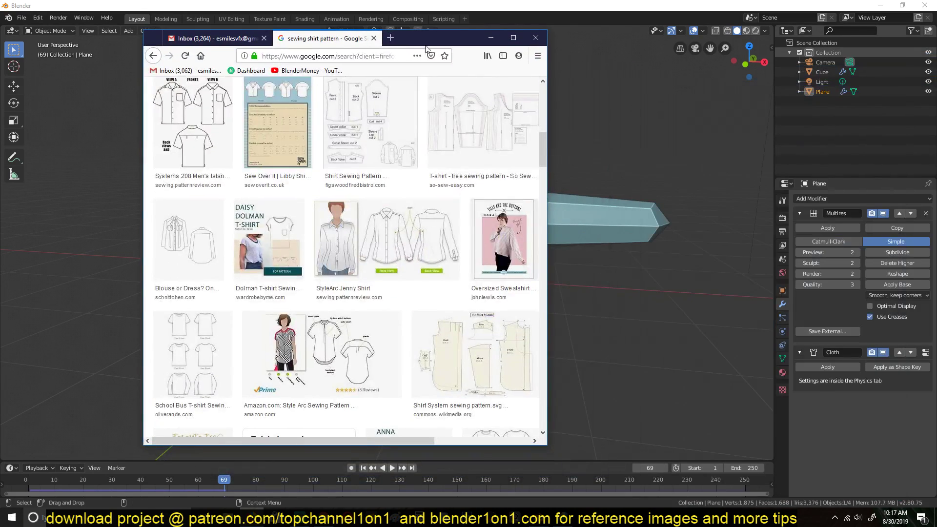
pyautogui.click(512, 36)
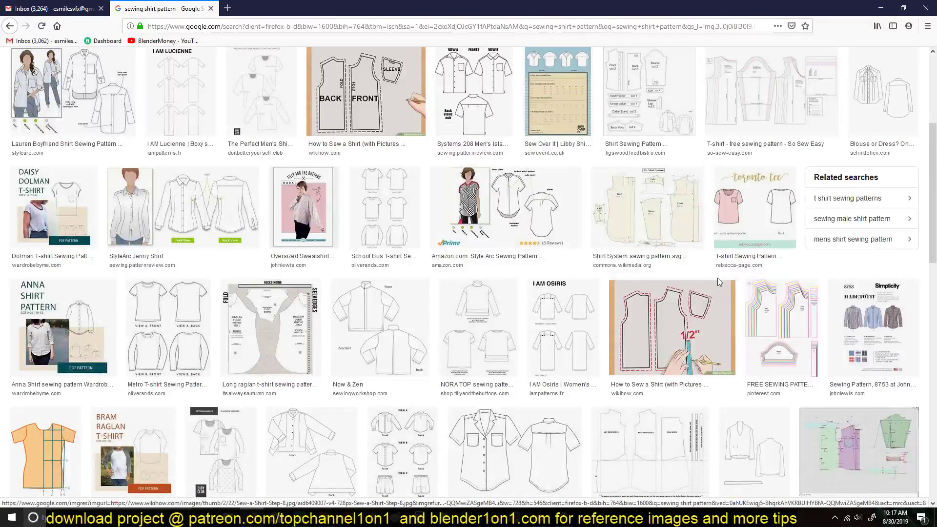
pyautogui.scroll(3, 432, 169)
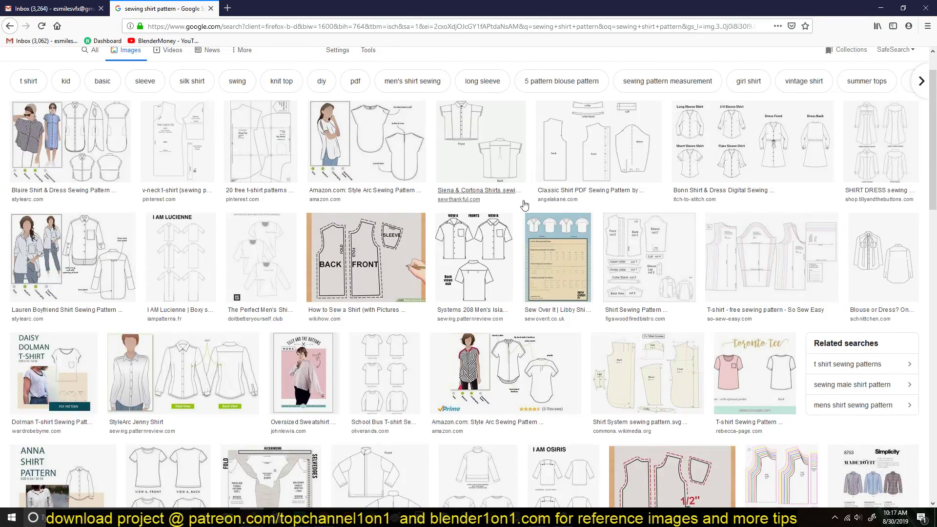
pyautogui.scroll(1, 479, 193)
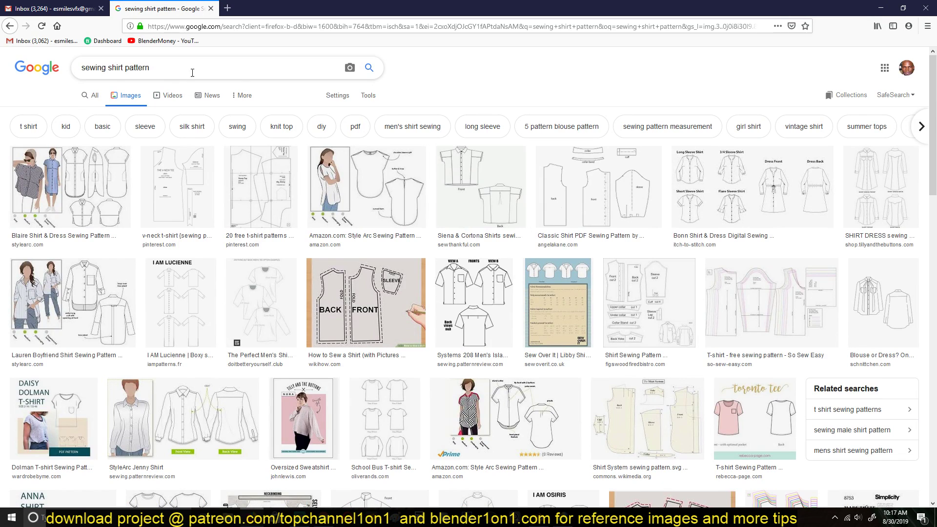
pyautogui.click(880, 10)
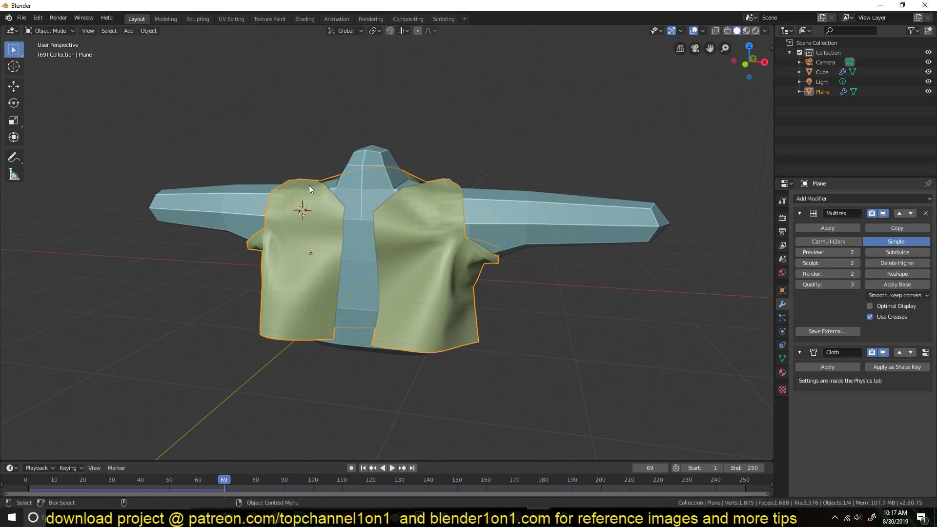
# Delete the simulated shirt cloth object, keeping only the body mesh in front view.
pyautogui.press('KP_1')
pyautogui.press('x')
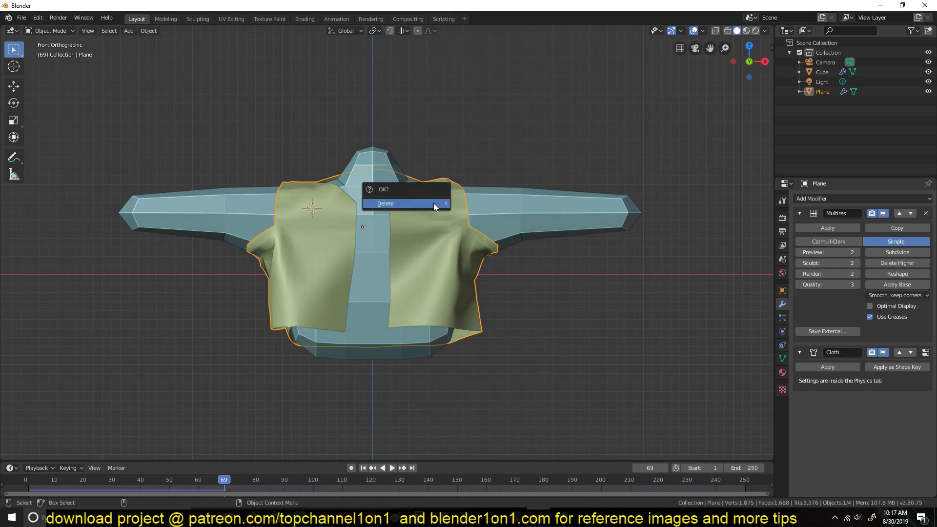
pyautogui.click(434, 203)
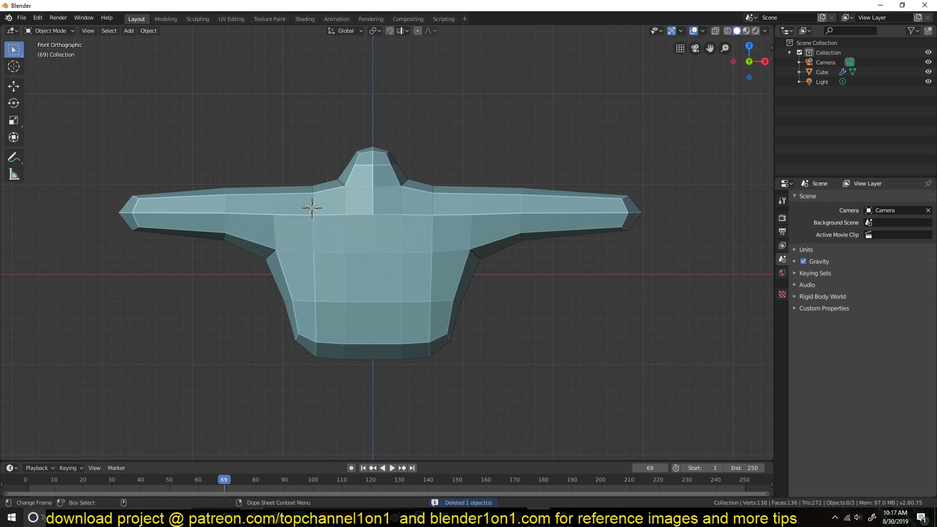
# Switch to the browser to look through the shirt sewing pattern images again and return to Blender.
pyautogui.click(539, 518)
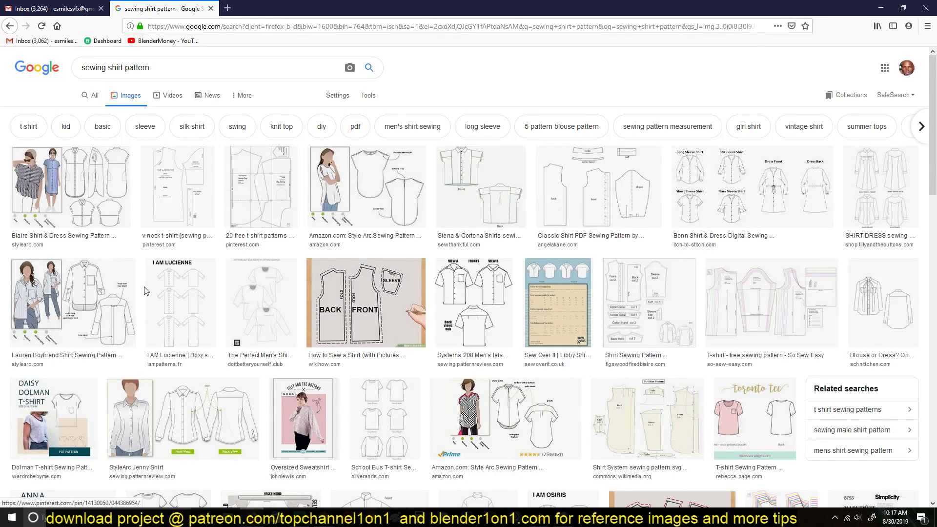
pyautogui.scroll(-2, 241, 315)
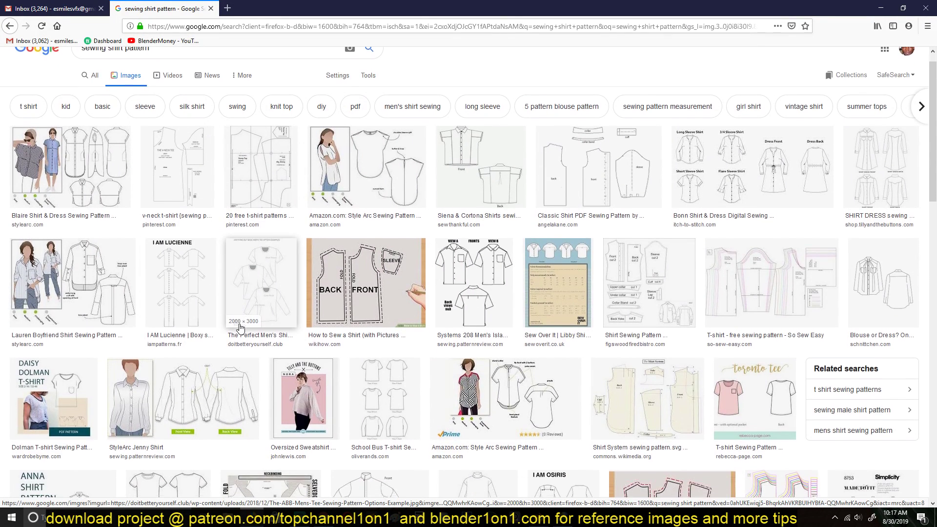
pyautogui.scroll(-2, 241, 328)
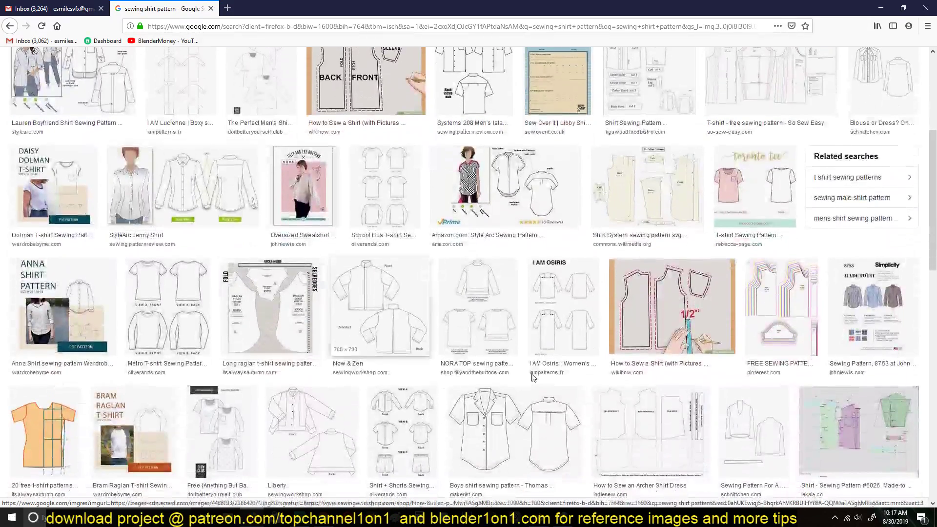
pyautogui.click(881, 8)
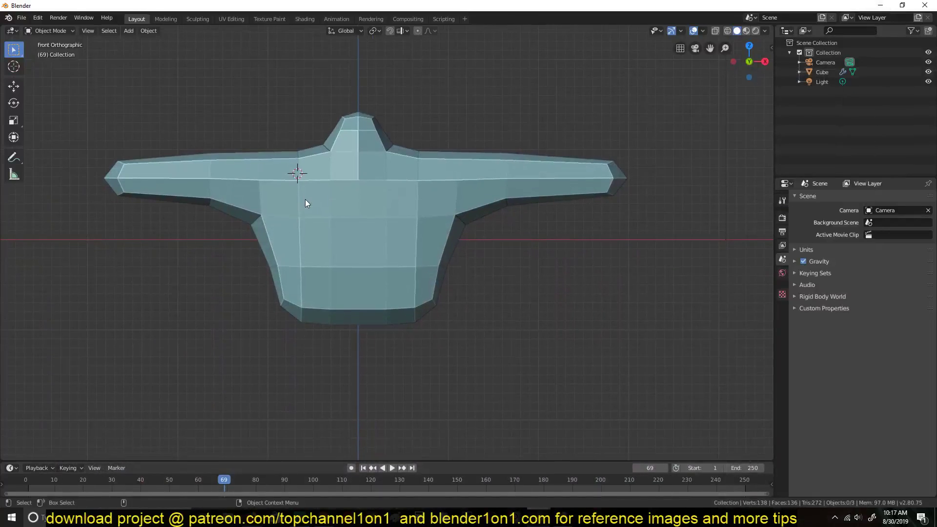
# Place the 3D cursor at the middle of the chest and add a plane there, rotated 90° about X.
pyautogui.keyDown('shift'); pyautogui.rightClick(341, 185); pyautogui.keyUp('shift')
pyautogui.keyDown('shift'); pyautogui.rightClick(356, 223); pyautogui.keyUp('shift')
pyautogui.hotkey('shift', 'a')
pyautogui.click(393, 223)
pyautogui.press('r')
pyautogui.press('x')
pyautogui.press('9')
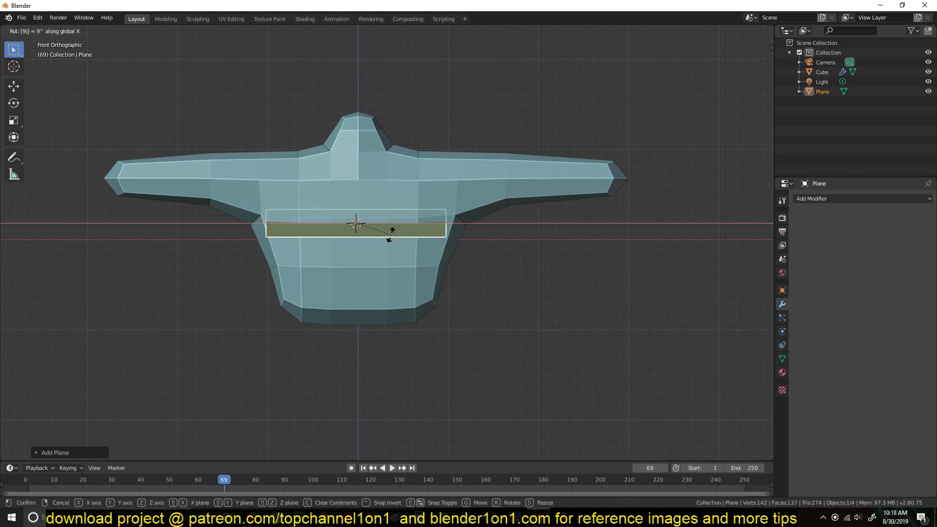
pyautogui.press('0')
pyautogui.press('Return')
# Move the upright plane along Y so it stands in front of the body.
pyautogui.press('g')
pyautogui.press('Escape')
pyautogui.moveTo(390, 235); pyautogui.dragTo(396, 202, button='middle')
pyautogui.press('g')
pyautogui.click(373, 244)
# Split the plane down the middle with a centred vertical loop cut and delete the vertices of its left half.
pyautogui.press('Tab')
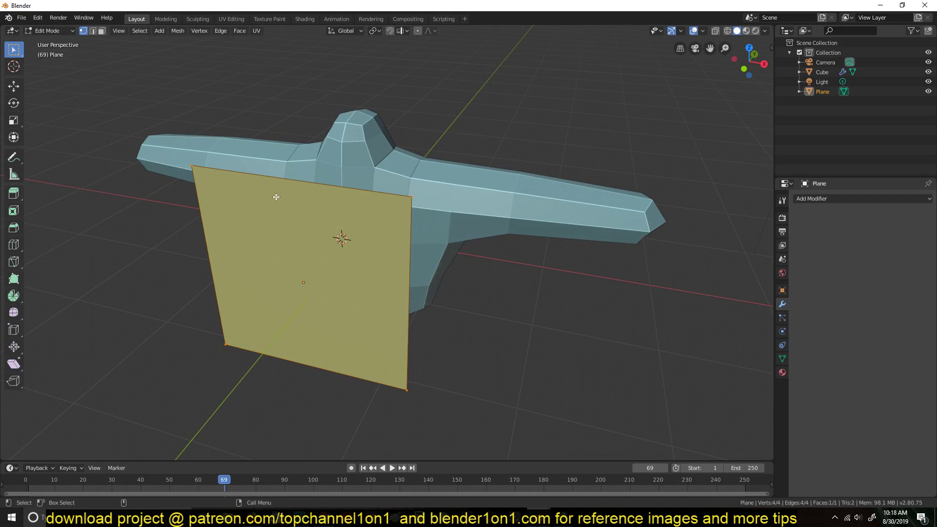
pyautogui.hotkey('ctrl', 'r')
pyautogui.click(298, 176)
pyautogui.rightClick(297, 175)
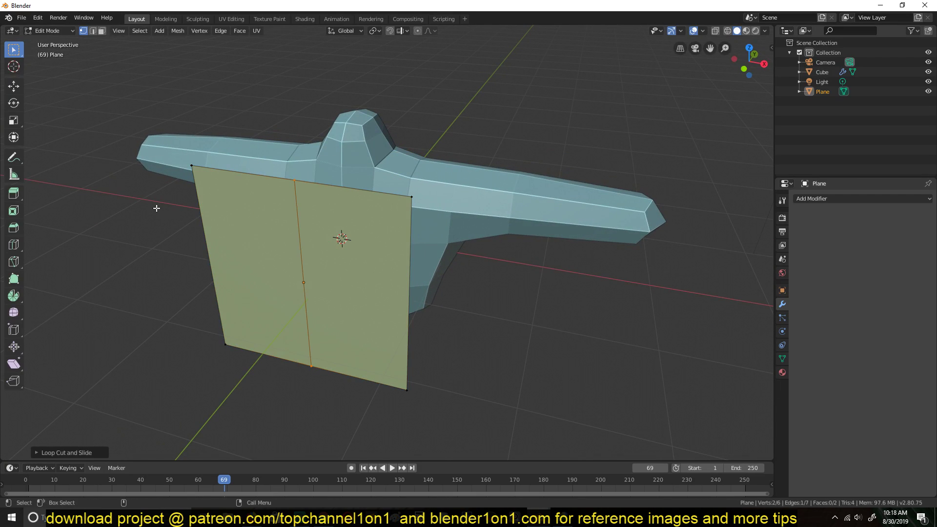
pyautogui.click(205, 211)
pyautogui.press('x')
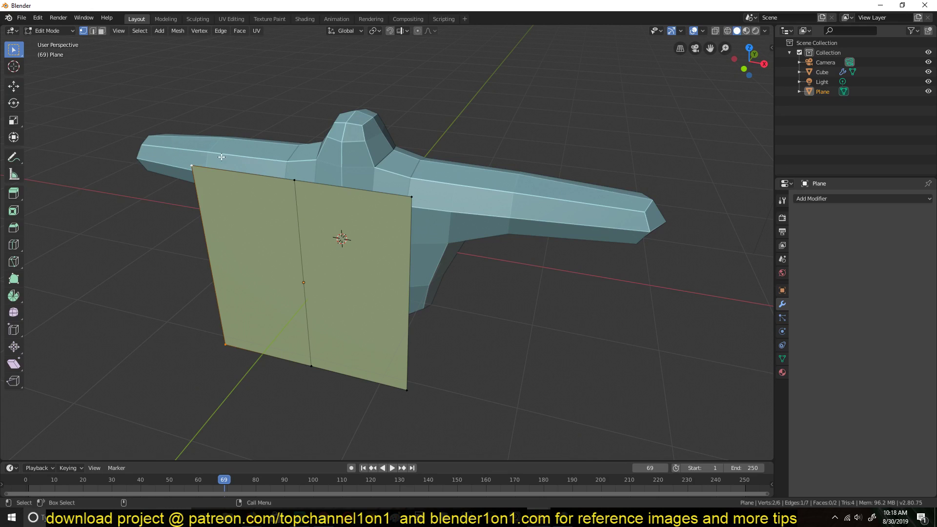
pyautogui.press('x')
pyautogui.click(200, 150)
pyautogui.press('Tab')
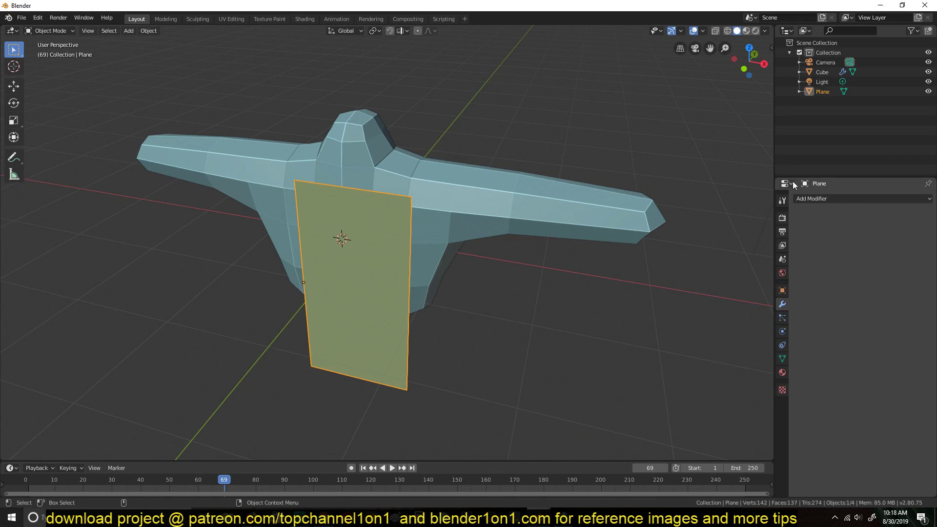
# Add a Mirror modifier on the X axis to the half plane and check it from the front and side.
pyautogui.click(854, 200)
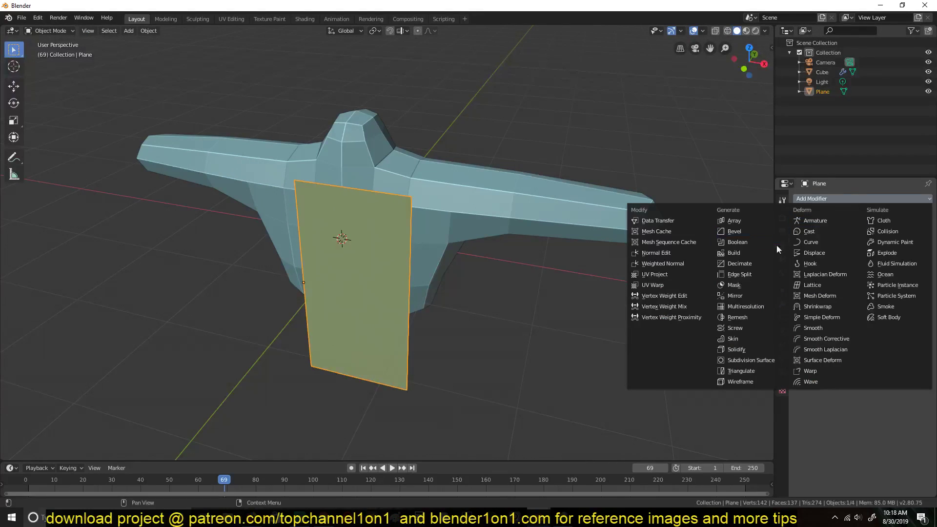
pyautogui.click(737, 295)
pyautogui.moveTo(341, 267); pyautogui.dragTo(343, 221, button='middle')
pyautogui.press('KP_1')
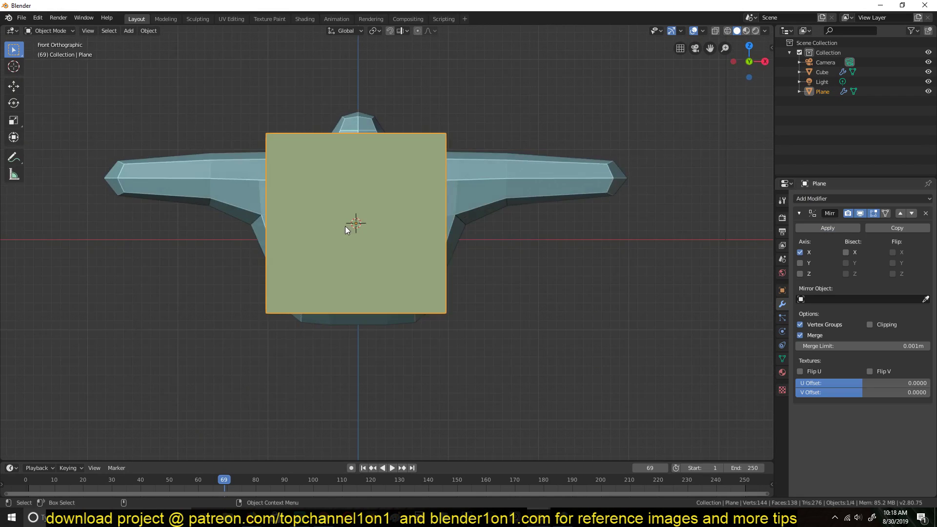
pyautogui.press('KP_3')
pyautogui.press('KP_1')
pyautogui.keyDown('shift'); pyautogui.moveTo(344, 227); pyautogui.dragTo(294, 224, button='middle'); pyautogui.keyUp('shift')
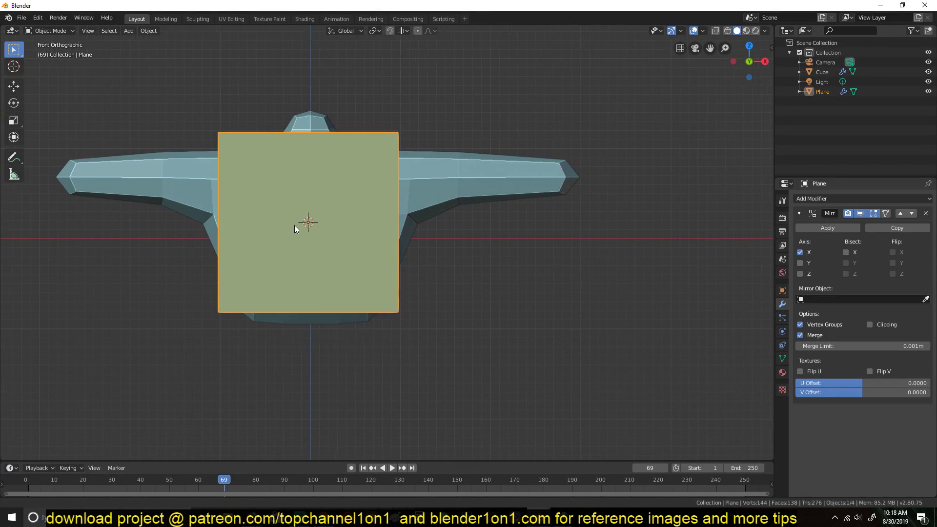
# Add a horizontal loop cut across the half plane, slid up into its upper part.
pyautogui.press('Tab')
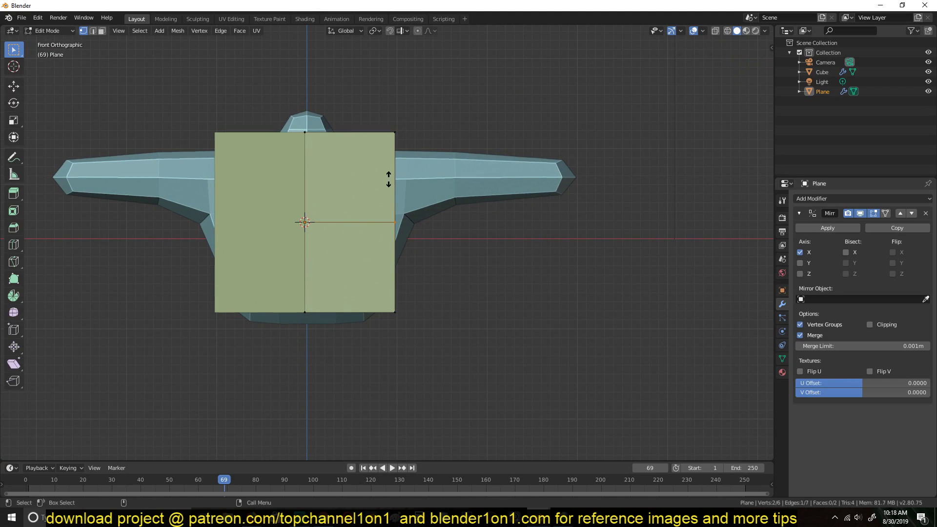
pyautogui.hotkey('ctrl', 'r')
pyautogui.click(393, 125)
pyautogui.click(397, 134)
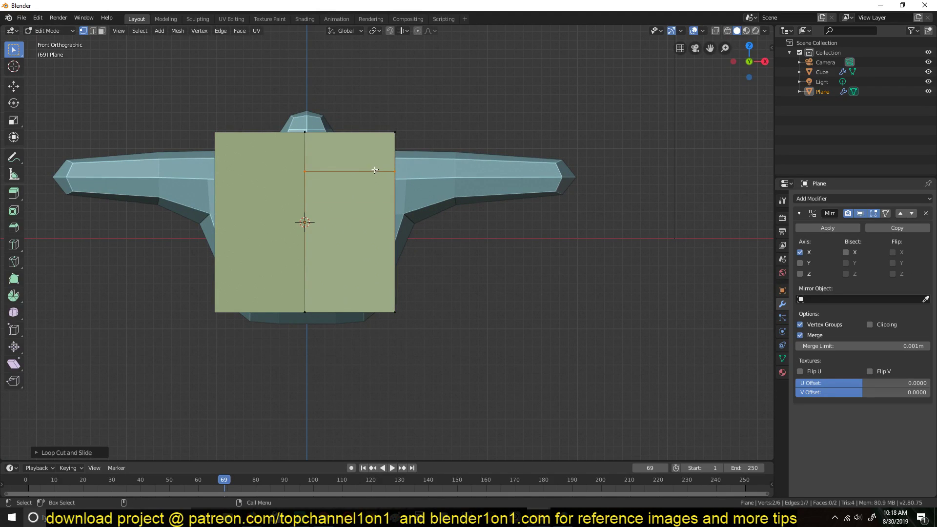
# Lower the whole plane object by about 0.14 m along Z.
pyautogui.press('Tab')
pyautogui.press('g')
pyautogui.press('z')
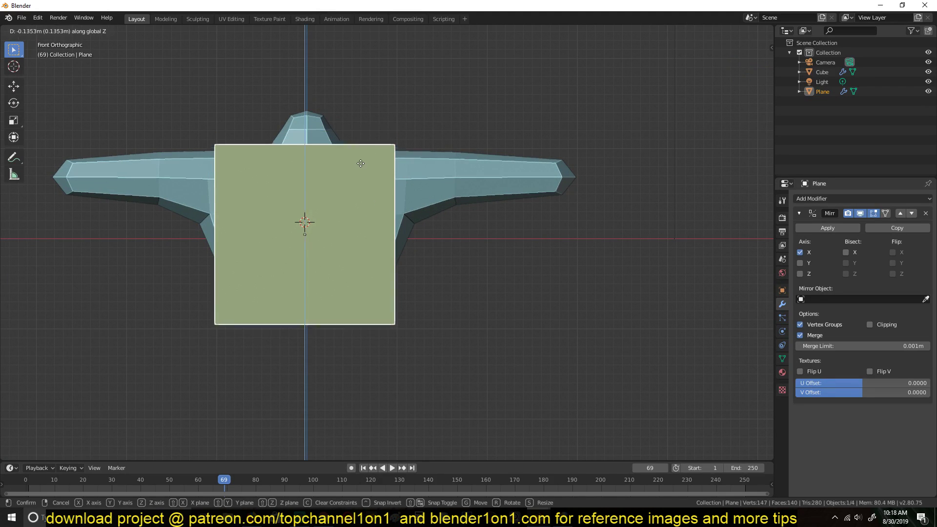
pyautogui.click(361, 164)
# Lower the plane's horizontal edge loop by about 0.4 m along Z to armpit height.
pyautogui.press('Tab')
pyautogui.press('g')
pyautogui.press('z')
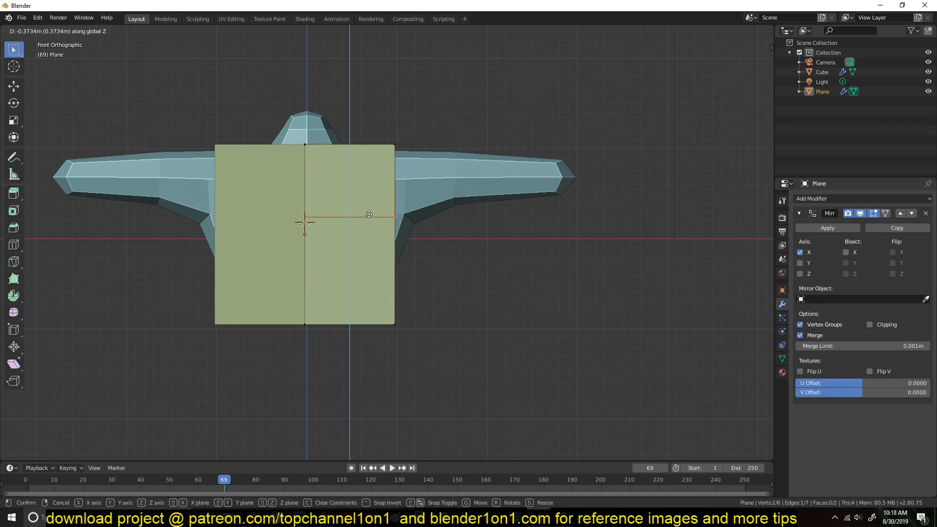
pyautogui.click(371, 219)
pyautogui.keyDown('shift'); pyautogui.click(396, 150); pyautogui.keyUp('shift')
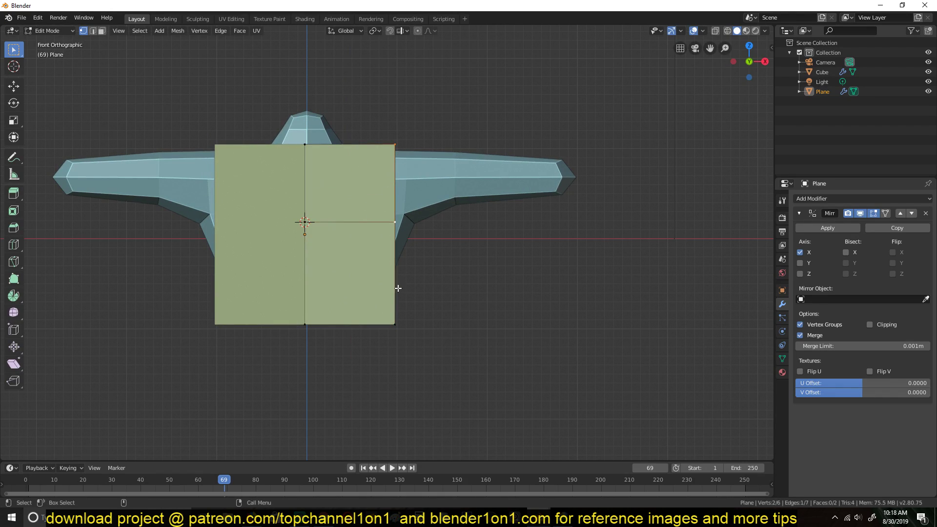
pyautogui.press('g')
pyautogui.press('x')
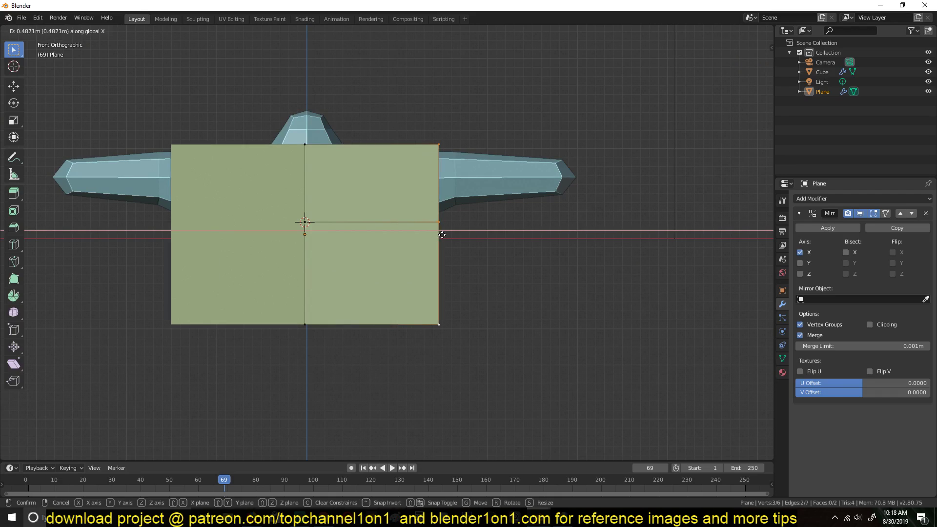
pyautogui.rightClick(446, 236)
# Extrude the outer side edge below the armpit line outward along X to widen the lower part of the half panel.
pyautogui.keyDown('shift'); pyautogui.click(396, 320); pyautogui.keyUp('shift')
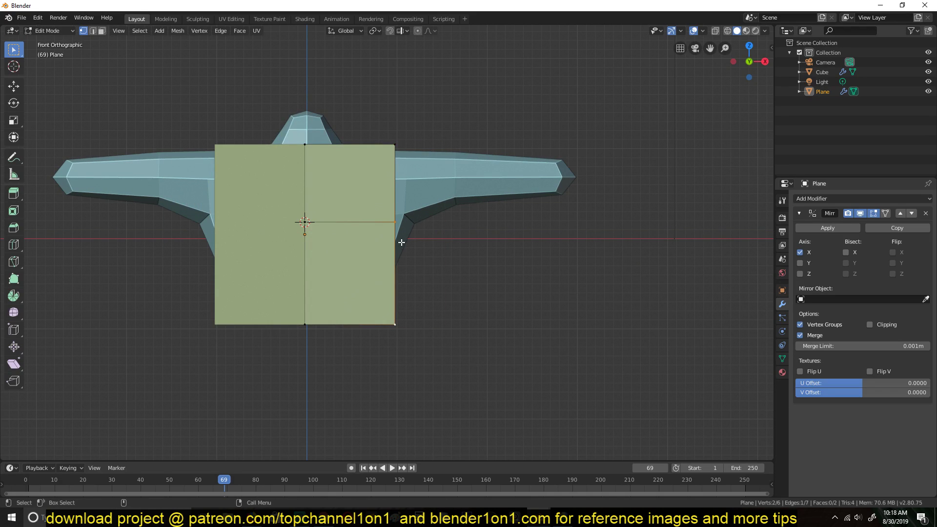
pyautogui.press('e')
pyautogui.click(450, 240)
# Add one centred horizontal loop cut across the chest section and two evenly spaced ones across the wider lower section.
pyautogui.click(388, 210)
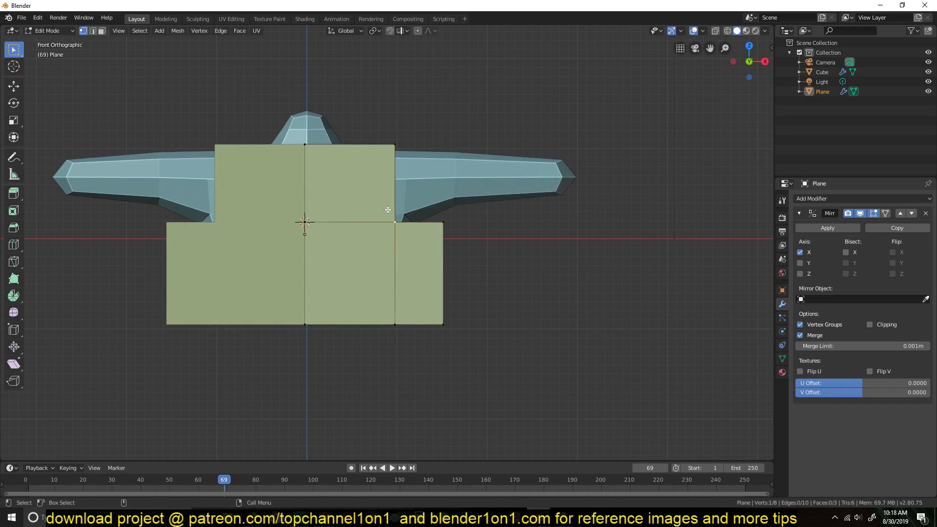
pyautogui.hotkey('ctrl', 'r')
pyautogui.click(388, 193)
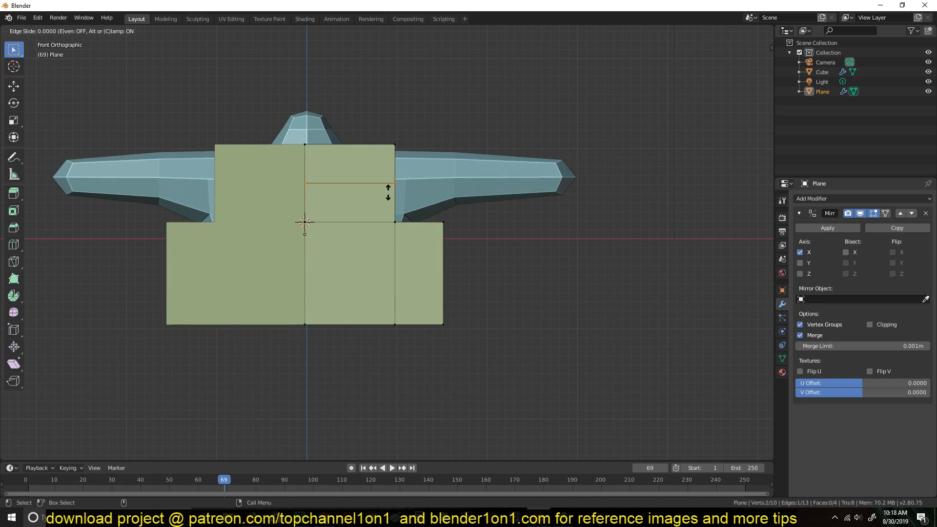
pyautogui.rightClick(388, 195)
pyautogui.hotkey('ctrl', 'r')
pyautogui.scroll(1, 392, 261)
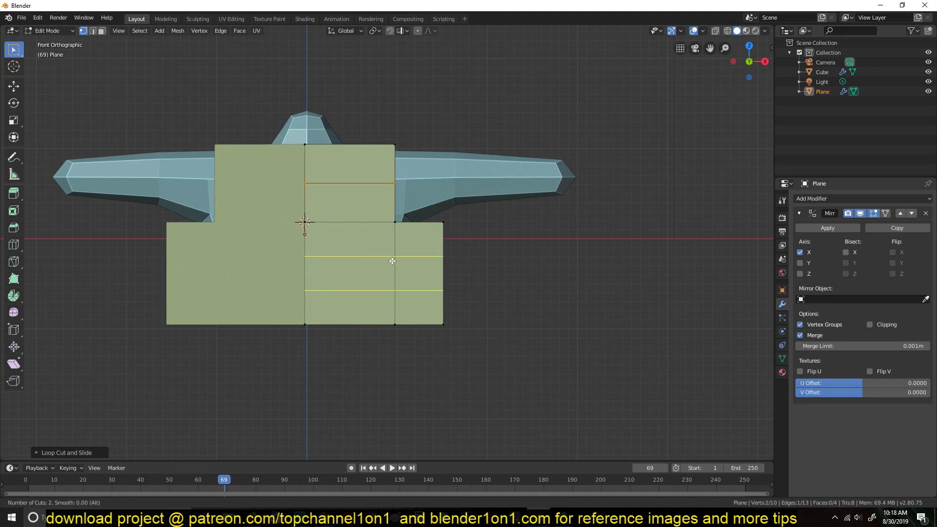
pyautogui.click(392, 261)
pyautogui.rightClick(392, 262)
# Add a centred vertical loop cut through the inner column of the half panel and inspect the shape in Object Mode.
pyautogui.hotkey('ctrl', 'r')
pyautogui.scroll(2, 354, 135)
pyautogui.scroll(-2, 354, 135)
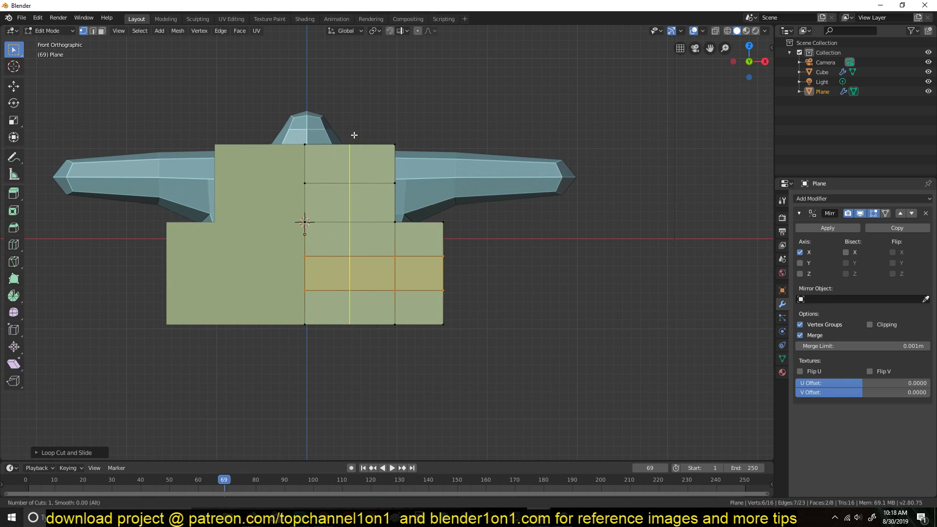
pyautogui.click(354, 134)
pyautogui.rightClick(355, 135)
pyautogui.press('Tab')
pyautogui.moveTo(355, 135); pyautogui.dragTo(283, 207, button='middle')
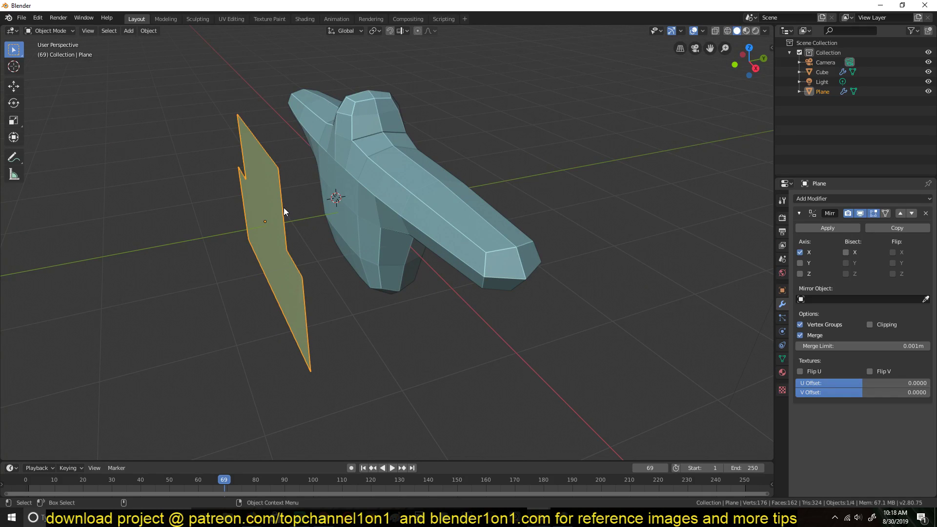
pyautogui.moveTo(284, 207); pyautogui.dragTo(404, 197, button='middle')
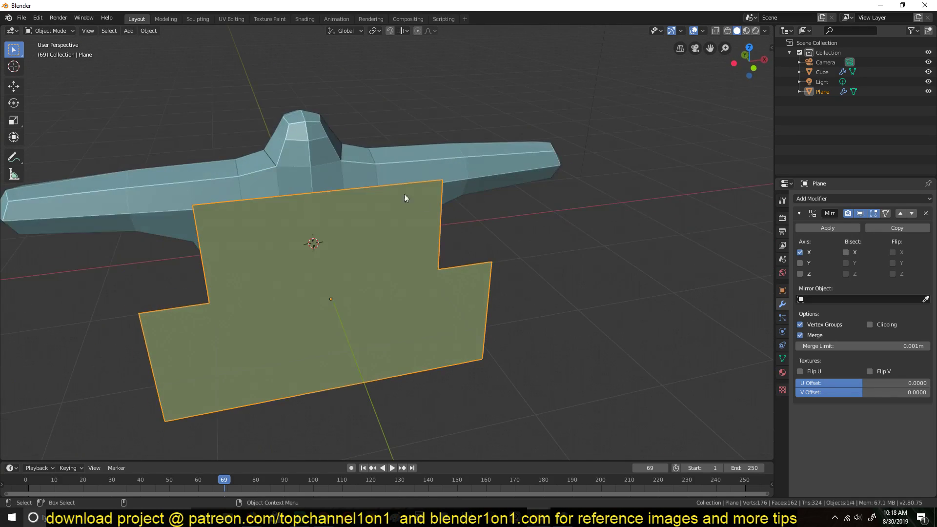
# Cut a diagonal edge across the inner top face, from the upper loop vertex to the centre line, and subdivide it once.
pyautogui.press('Tab')
pyautogui.moveTo(300, 204); pyautogui.dragTo(336, 208, button='middle')
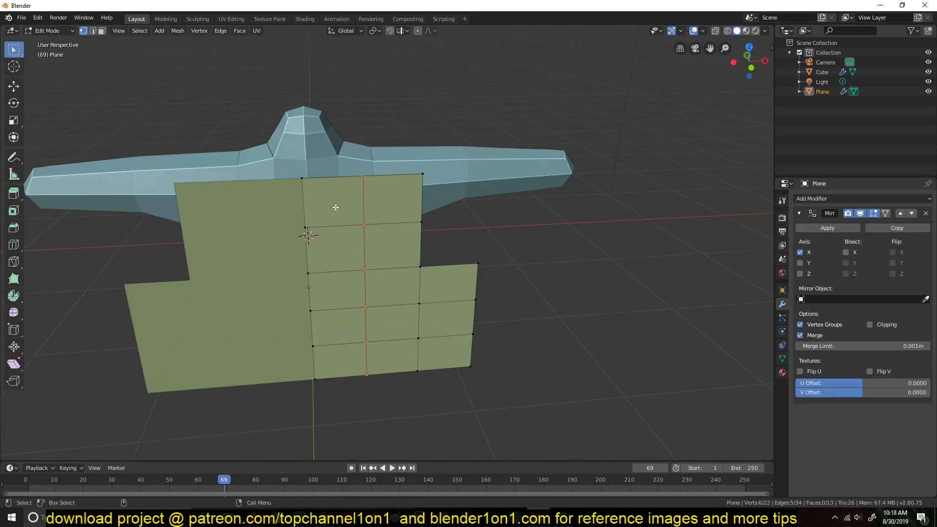
pyautogui.click(361, 180)
pyautogui.rightClick(337, 216)
pyautogui.click(335, 205)
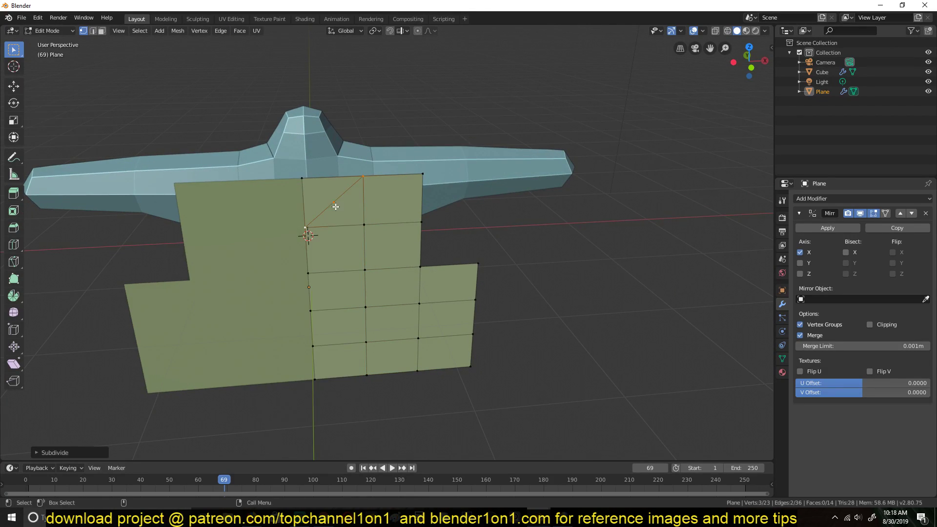
# Slide the diagonal's middle vertex by a factor of about 0.47 toward the face's lower outer corner to curve the neckline.
pyautogui.click(333, 201)
pyautogui.keyDown('shift'); pyautogui.click(366, 222); pyautogui.keyUp('shift')
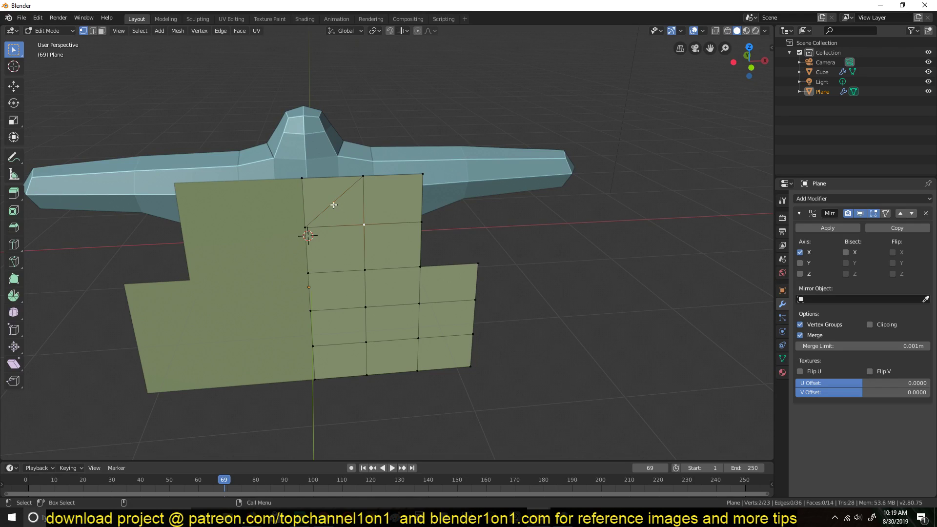
pyautogui.press('g')
pyautogui.press('g')
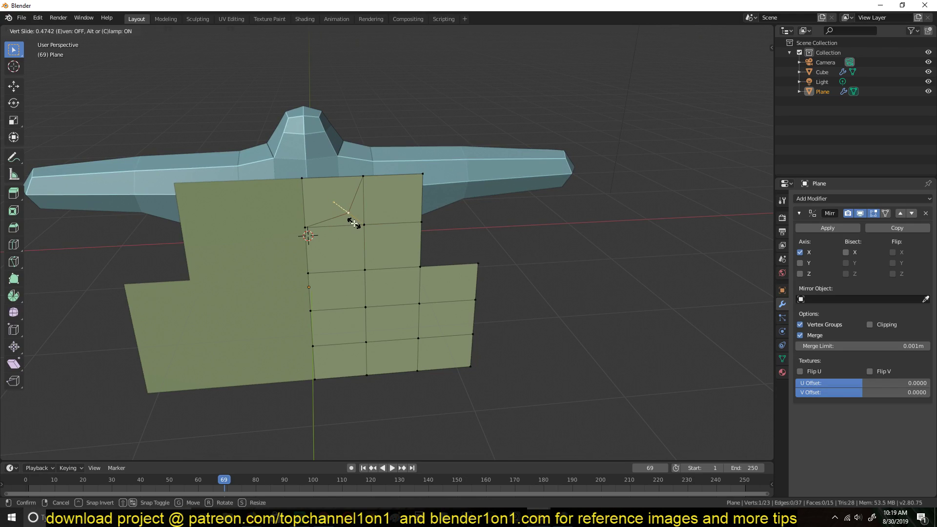
pyautogui.click(340, 202)
# Delete the inner top corner face to open the neckline and inspect the panel in Object Mode.
pyautogui.press('3')
pyautogui.click(339, 198)
pyautogui.press('x')
pyautogui.click(336, 208)
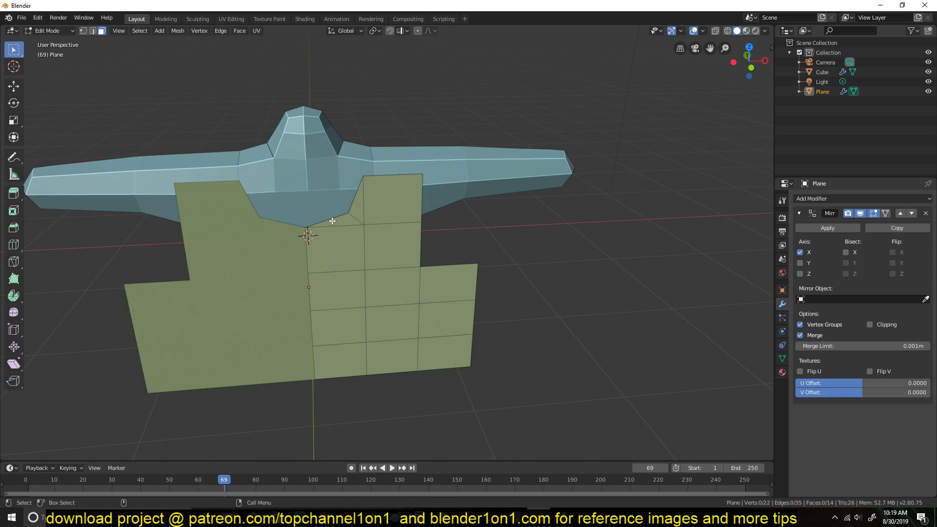
pyautogui.press('Tab')
pyautogui.moveTo(353, 209); pyautogui.dragTo(390, 239, button='middle')
# Bevel the inner corner vertex at the armpit to chamfer the armhole.
pyautogui.press('Tab')
pyautogui.click(392, 238)
pyautogui.hotkey('ctrl', 'shift', 'b')
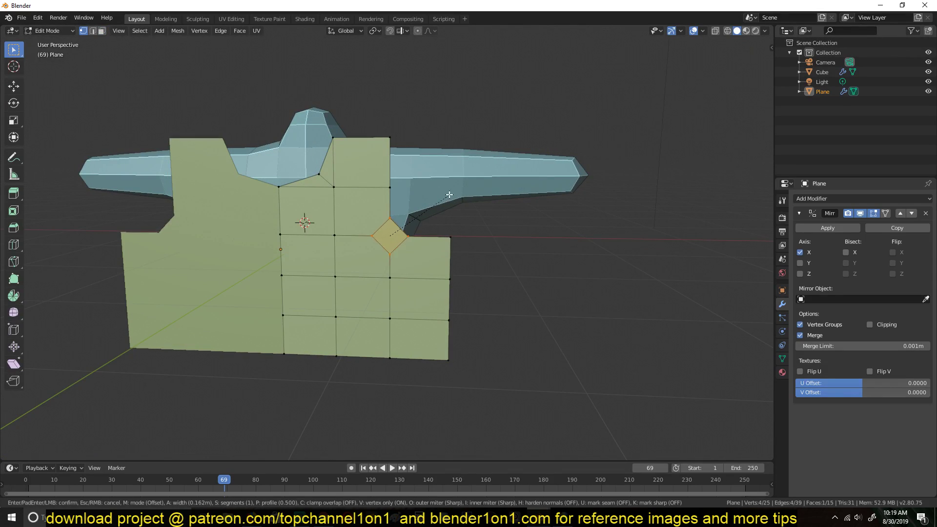
pyautogui.click(455, 189)
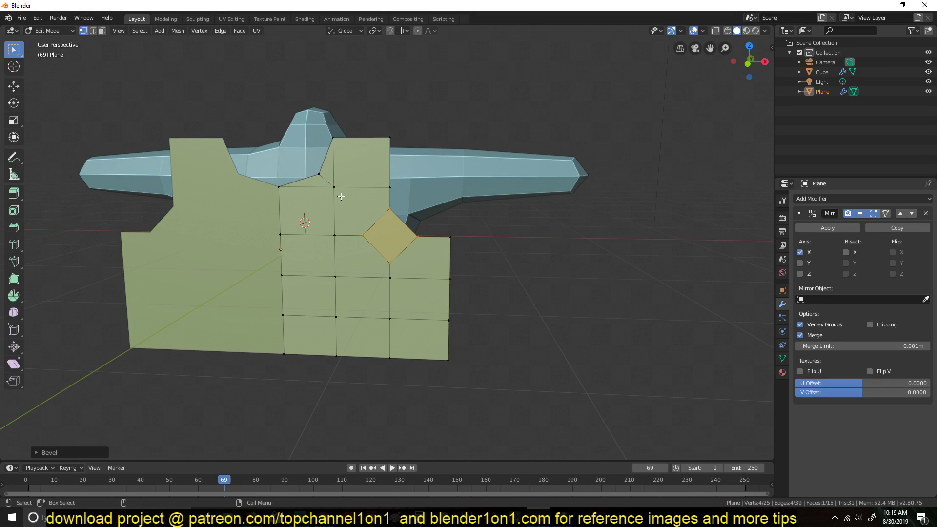
# In front view, slide the inner column's vertex at armpit height toward the centre line.
pyautogui.click(337, 237)
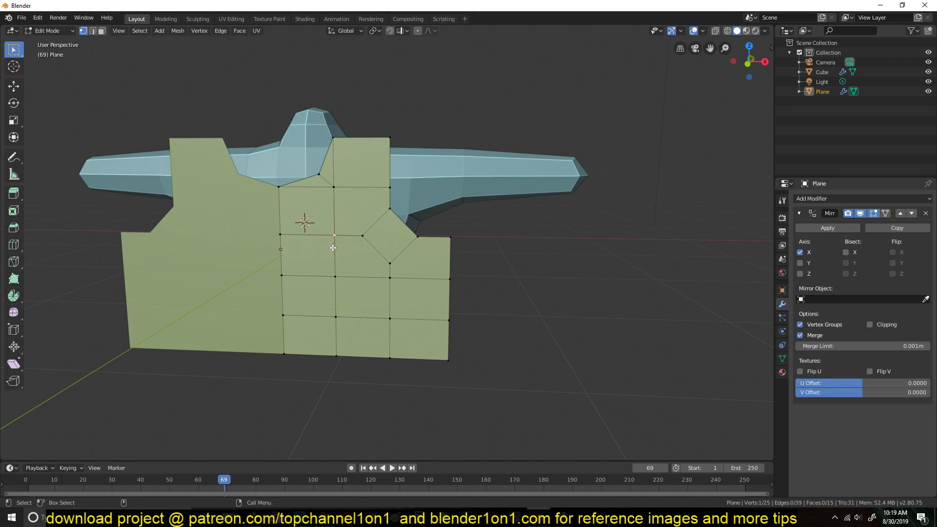
pyautogui.press('KP_1')
pyautogui.hotkey('shift', 'v')
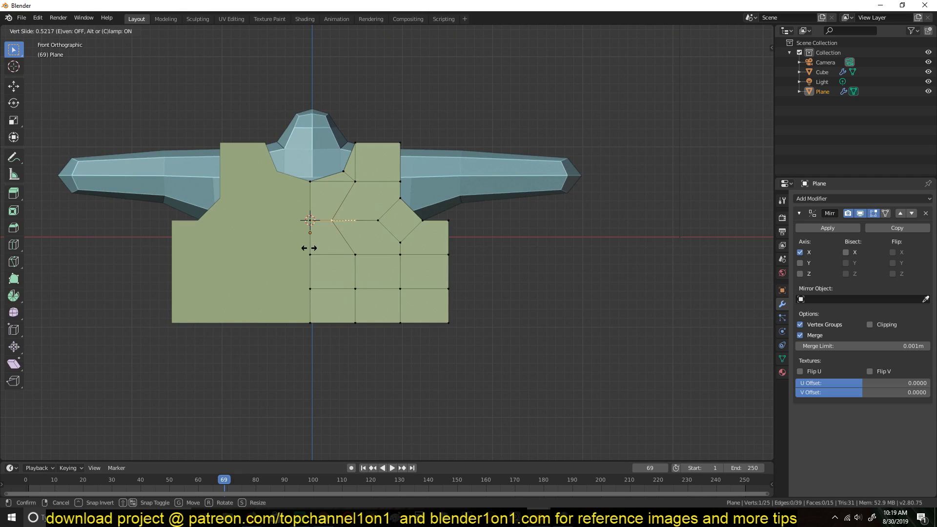
pyautogui.click(321, 248)
pyautogui.click(370, 189)
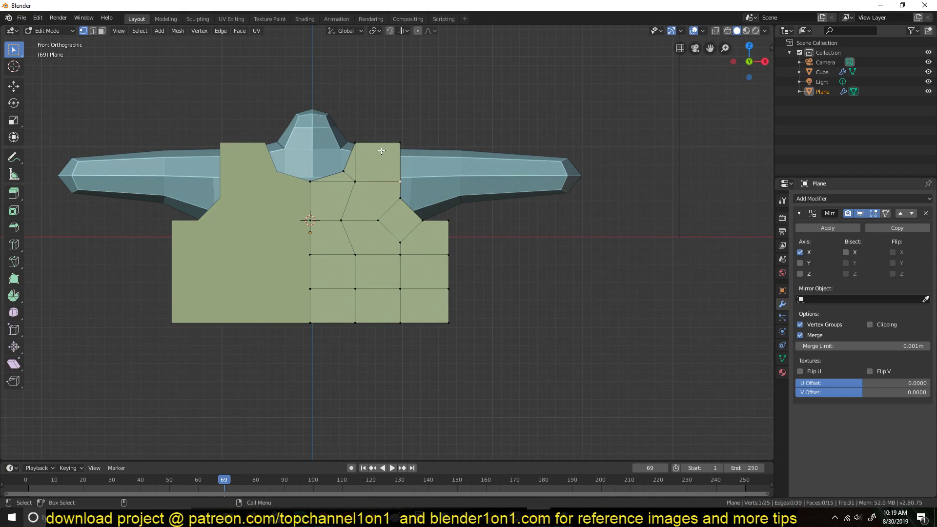
pyautogui.press('j')
pyautogui.hotkey('ctrl', 'z')
# Knife-cut from the interior vertex below the neckline to the centre line, and from the same vertex up to the shoulder edge.
pyautogui.press('k')
pyautogui.click(356, 181)
pyautogui.click(311, 207)
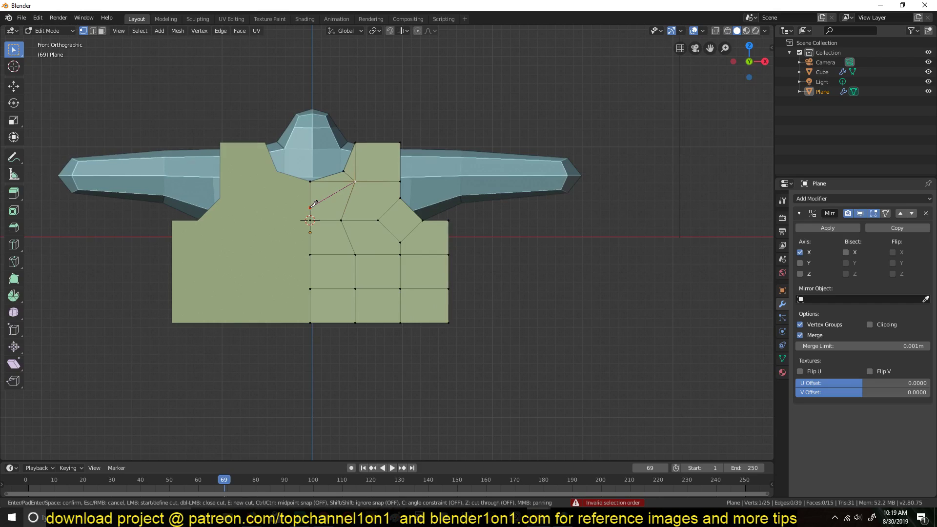
pyautogui.press('Return')
pyautogui.press('k')
pyautogui.click(356, 181)
pyautogui.click(385, 140)
pyautogui.press('Return')
# Remove the old vertical edge up to the shoulder and the old horizontal edge to the centre line around the neckline.
pyautogui.press('2')
pyautogui.click(360, 161)
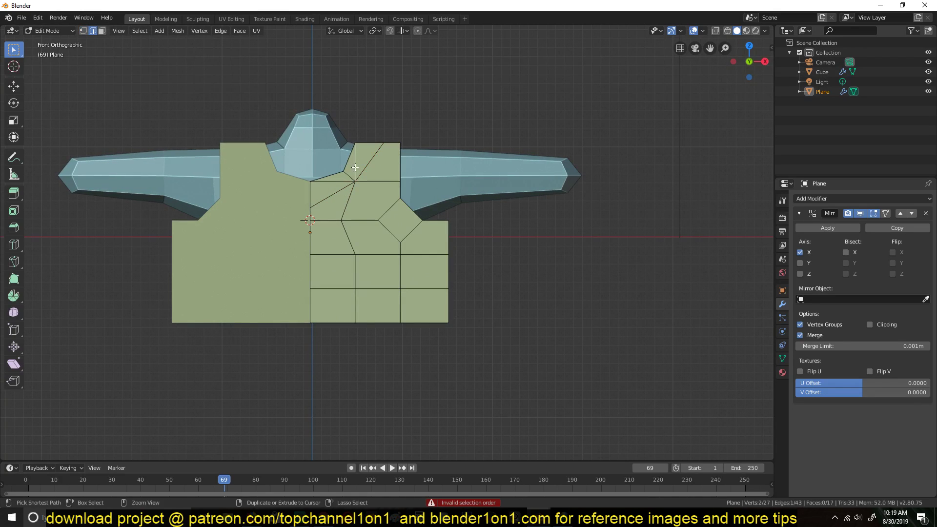
pyautogui.press('3')
pyautogui.click(361, 162)
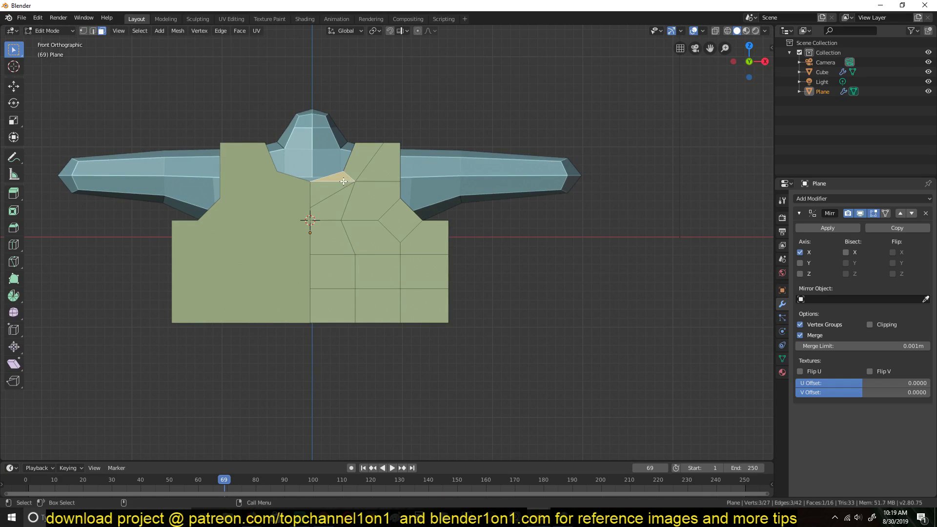
pyautogui.click(330, 192)
pyautogui.hotkey('alt', 'a')
# Move the interior vertex below the neckline outward and slide the vertex beneath it toward the armhole to even out the faces.
pyautogui.press('1')
pyautogui.click(356, 181)
pyautogui.press('g')
pyautogui.click(371, 197)
pyautogui.click(351, 220)
pyautogui.press('g')
pyautogui.press('g')
pyautogui.click(381, 214)
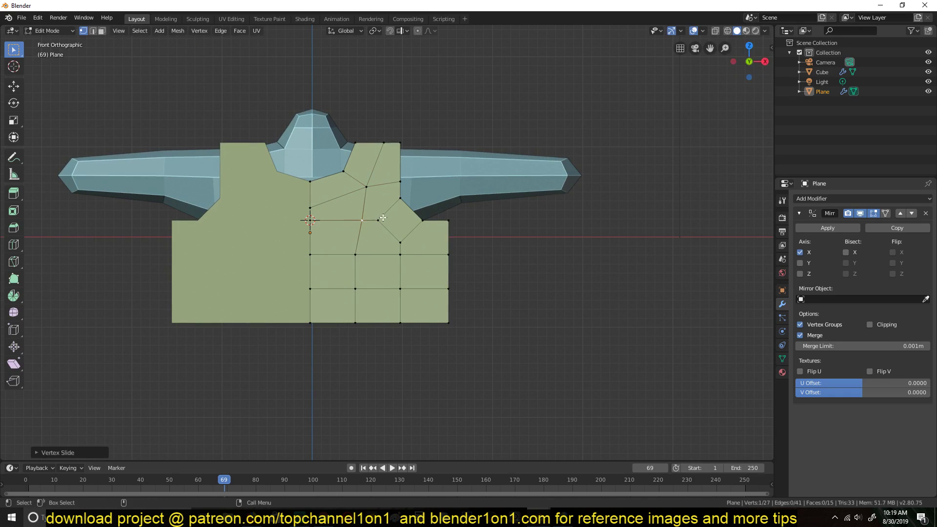
pyautogui.click(383, 219)
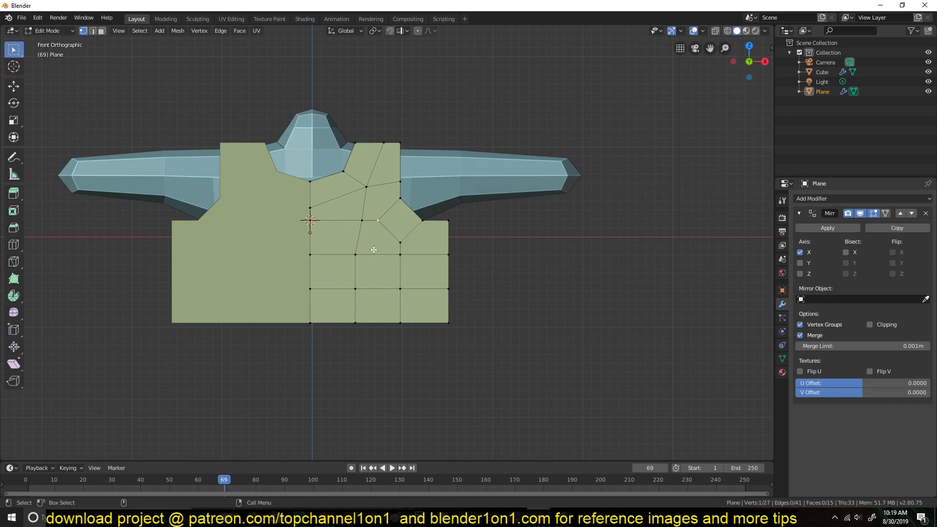
# Duplicate the whole front panel mesh along Y to behind the body as the back panel and check its placement from above.
pyautogui.press('Tab')
pyautogui.moveTo(412, 210); pyautogui.dragTo(376, 231, button='middle')
pyautogui.moveTo(364, 197); pyautogui.dragTo(347, 201, button='middle')
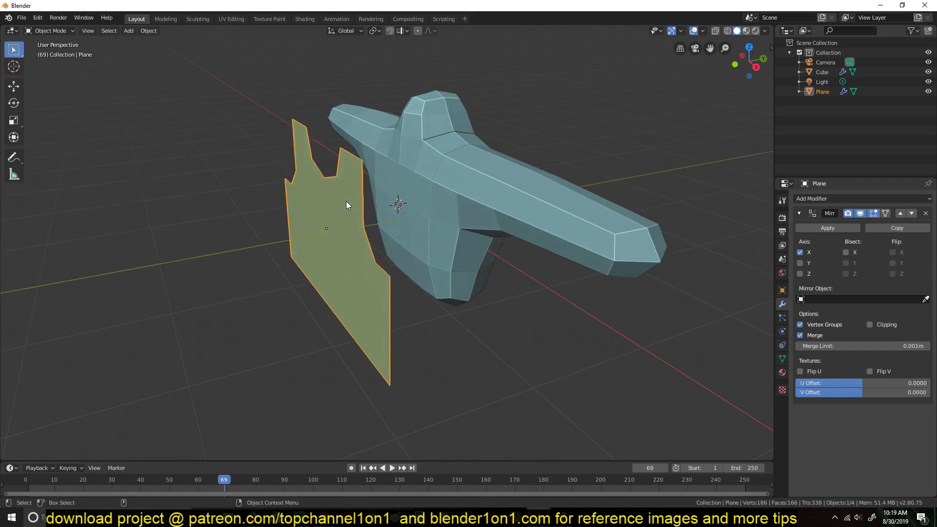
pyautogui.press('Tab')
pyautogui.press('Tab')
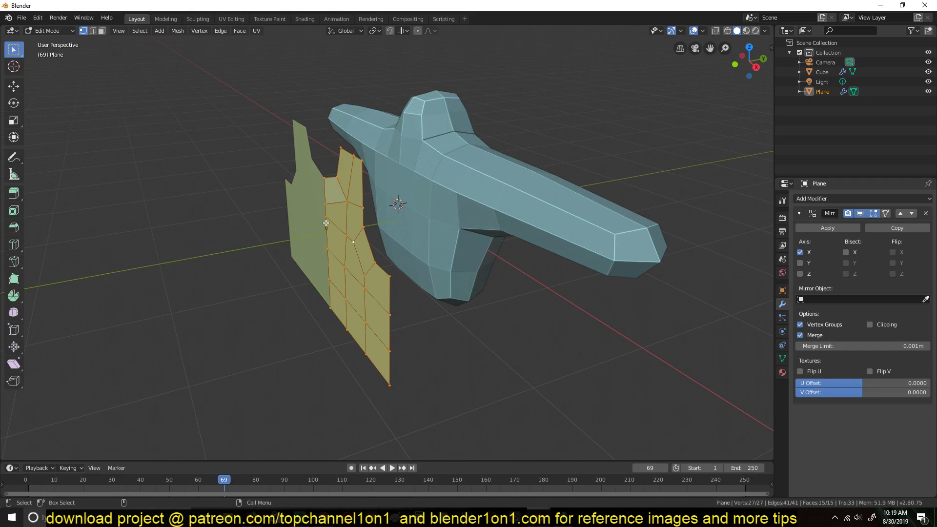
pyautogui.hotkey('shift', 'd')
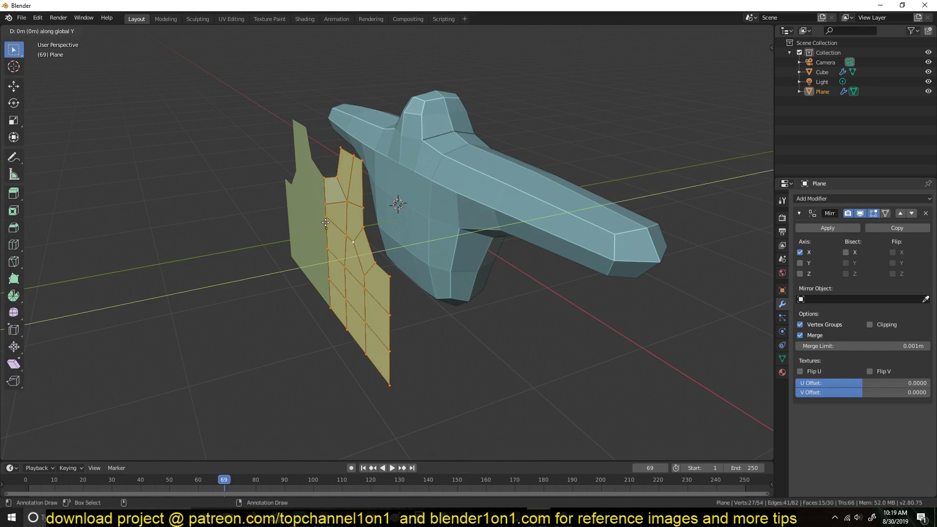
pyautogui.click(522, 190)
pyautogui.press('KP_7')
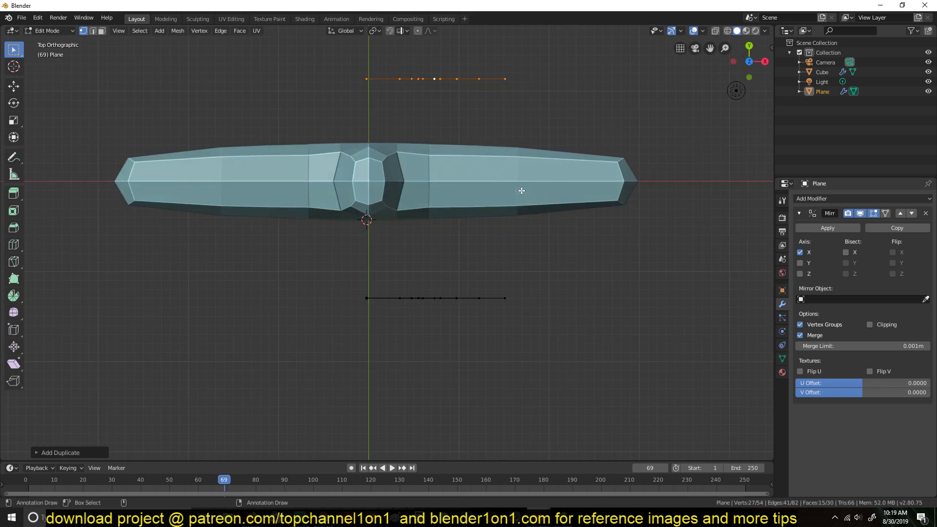
pyautogui.press('Tab')
pyautogui.moveTo(561, 257); pyautogui.dragTo(578, 214, button='middle')
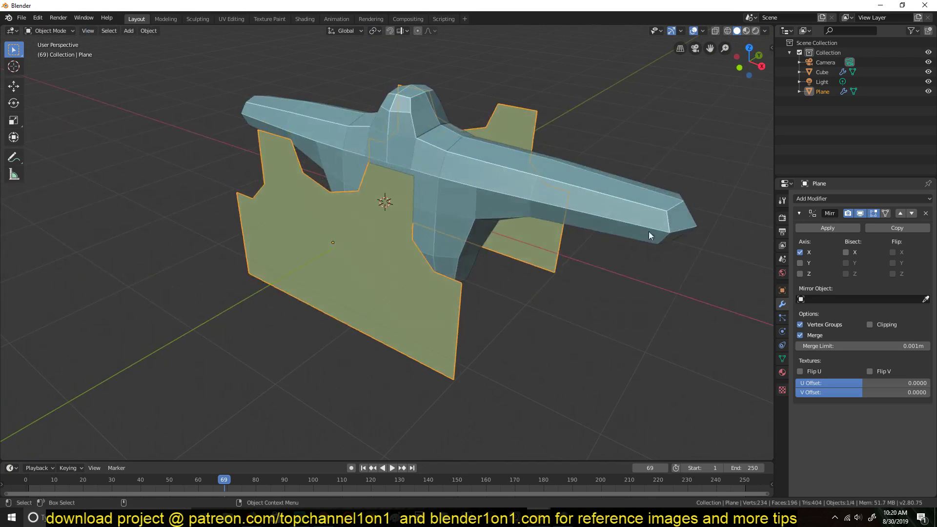
# Enable Cloth physics on the shirt panels.
pyautogui.click(783, 331)
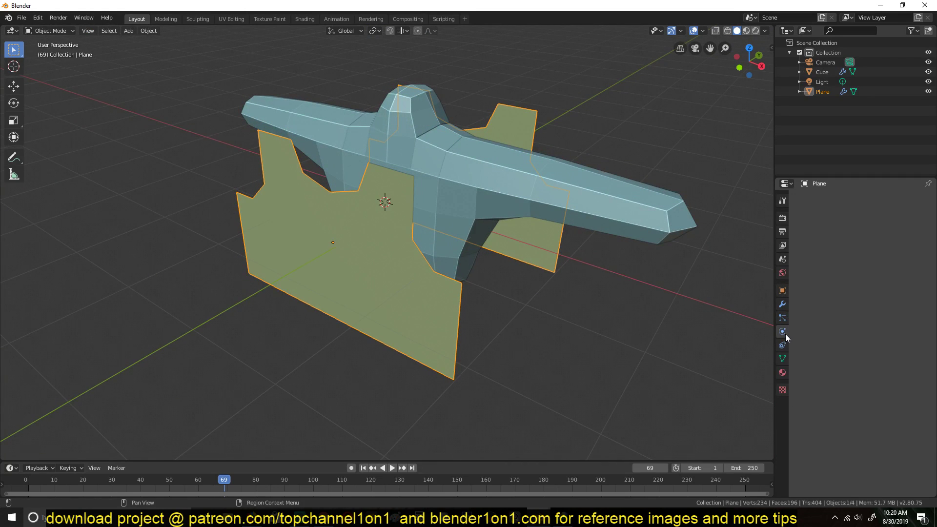
pyautogui.click(827, 232)
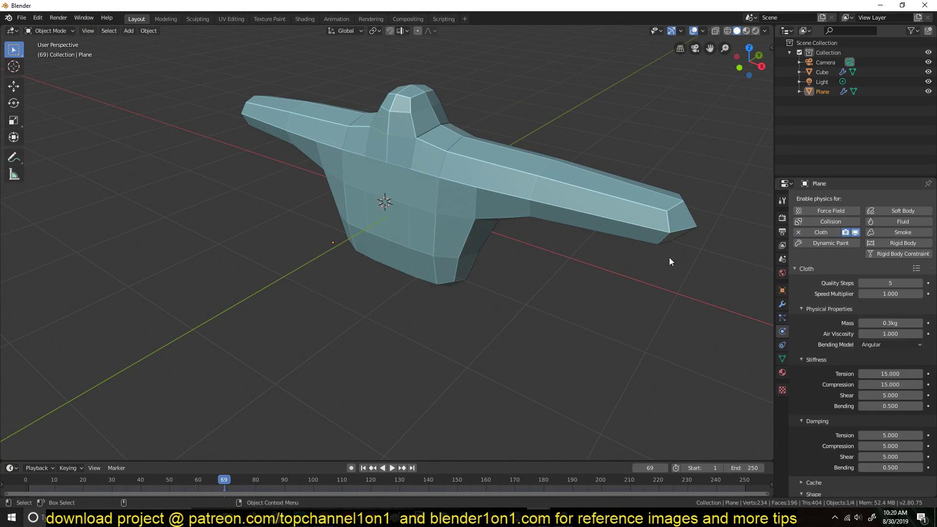
pyautogui.scroll(-4, 471, 268)
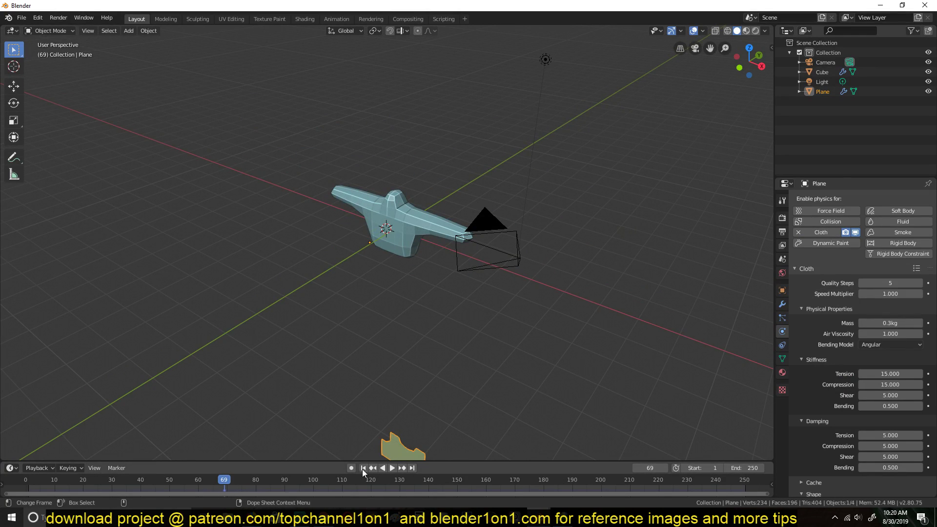
pyautogui.scroll(-3, 412, 319)
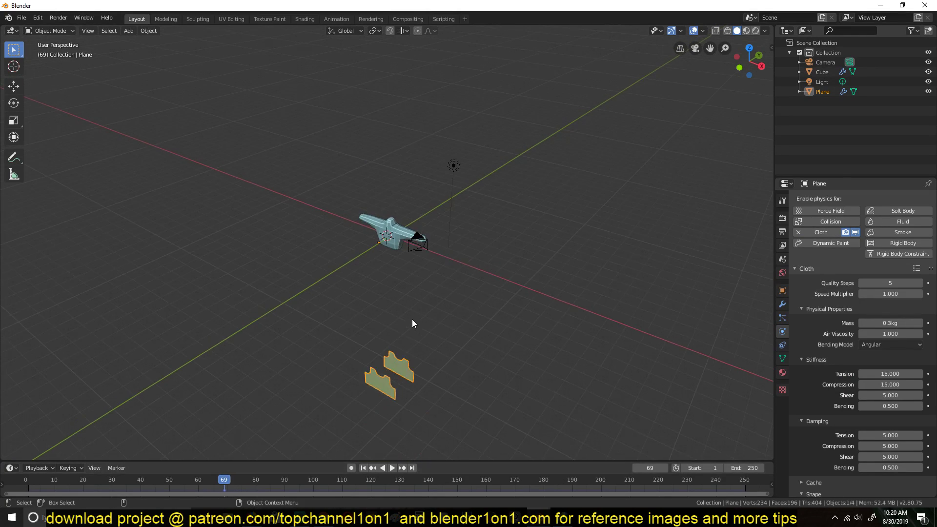
# Jump to frame 250 and play the animation to preview the cloth simulation on the panels.
pyautogui.click(744, 488)
pyautogui.scroll(5, 424, 301)
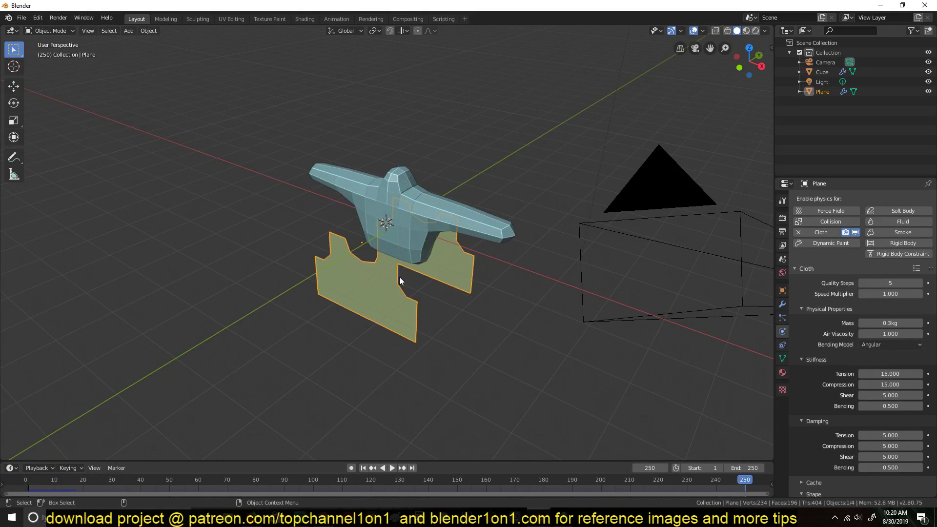
pyautogui.moveTo(400, 277); pyautogui.dragTo(422, 309, button='middle')
pyautogui.press('space')
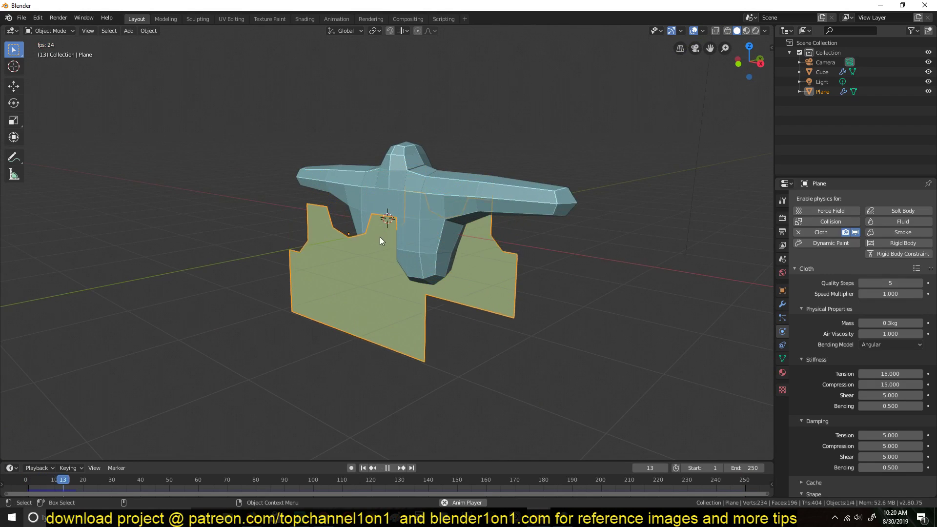
# Set the cloth's Gravity field weight to 0 and play the simulation briefly to check the panels.
pyautogui.press('space')
pyautogui.hotkey('shift', 'Right')
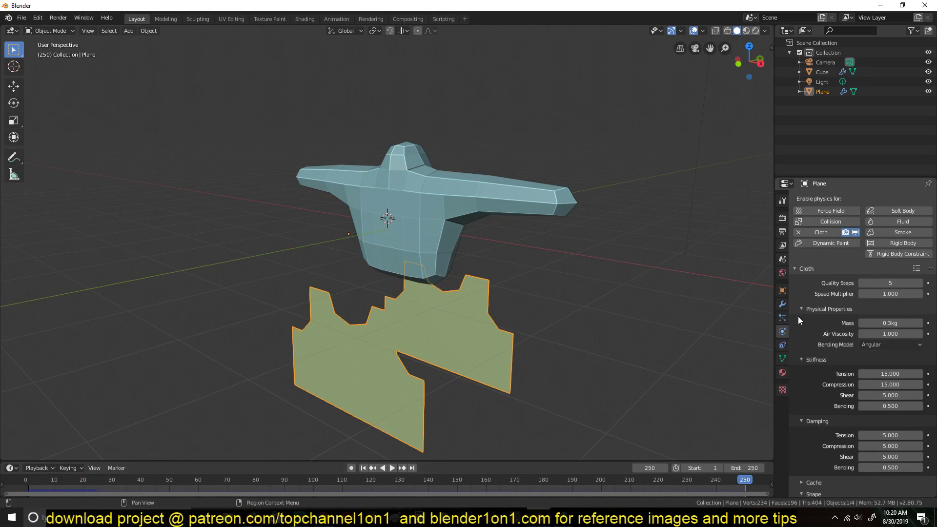
pyautogui.scroll(-7, 824, 298)
pyautogui.scroll(-14, 829, 405)
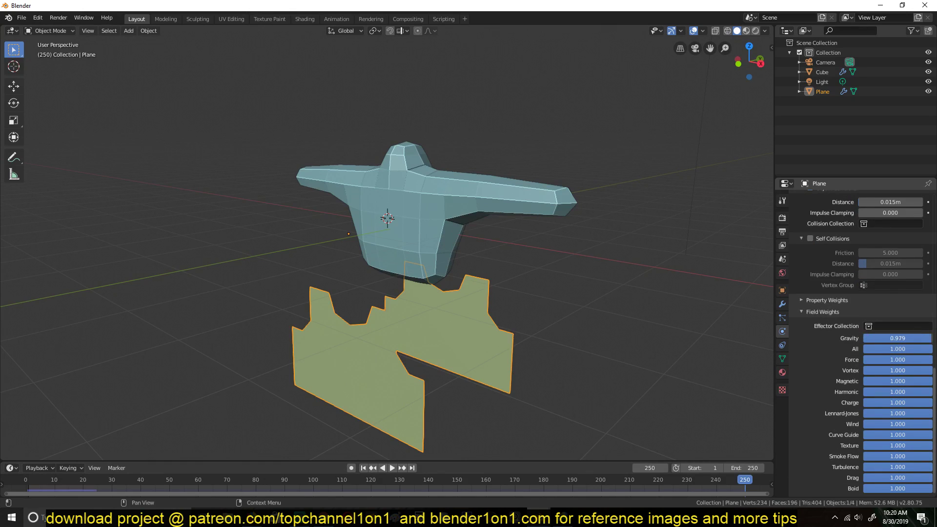
pyautogui.press('BackSpace')
pyautogui.press('space')
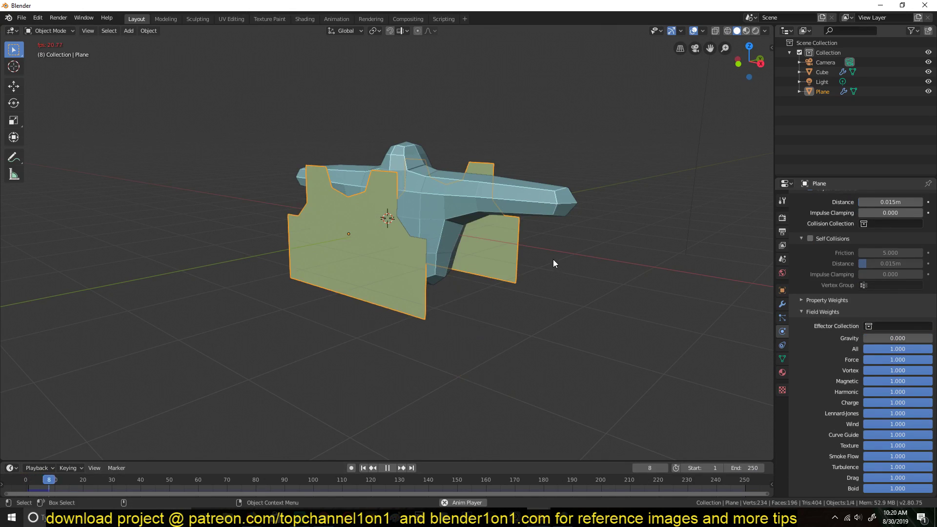
pyautogui.press('Escape')
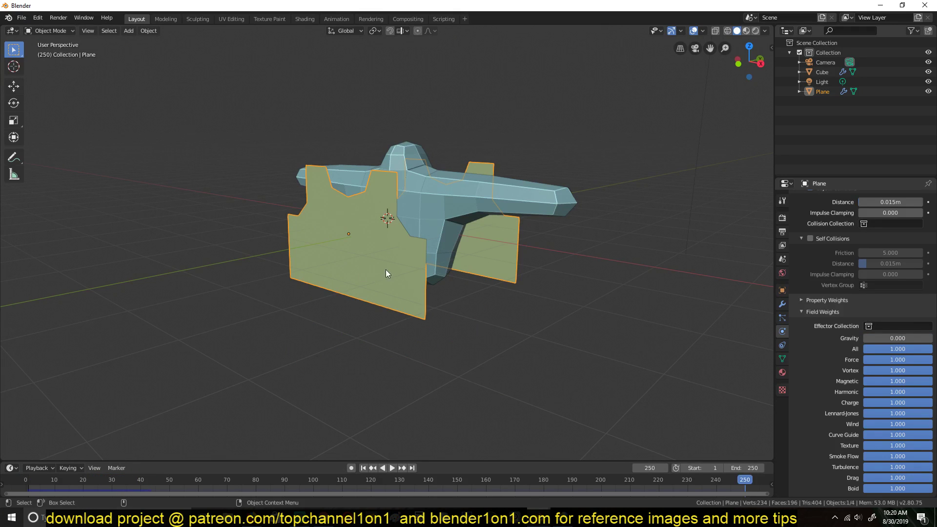
# Connect the lower outer corner vertices of the front and back panels with a sewing edge.
pyautogui.moveTo(386, 269); pyautogui.dragTo(385, 295, button='middle')
pyautogui.scroll(3, 384, 295)
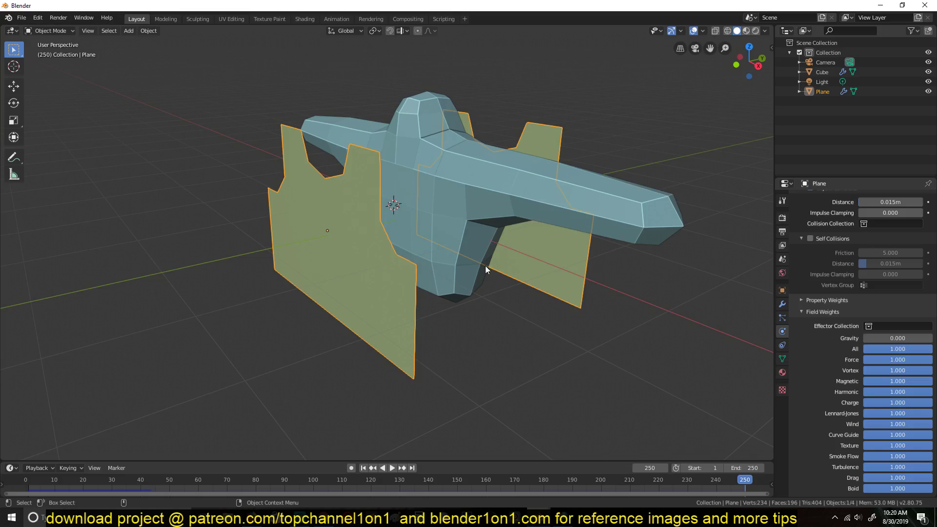
pyautogui.press('Tab')
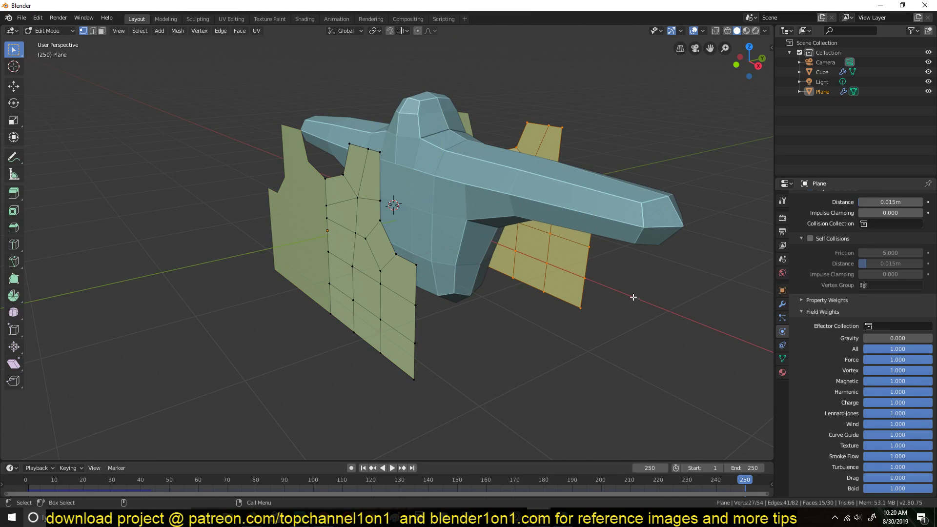
pyautogui.hotkey('alt', 'a')
pyautogui.moveTo(633, 297); pyautogui.dragTo(418, 366, button='middle')
pyautogui.click(390, 357)
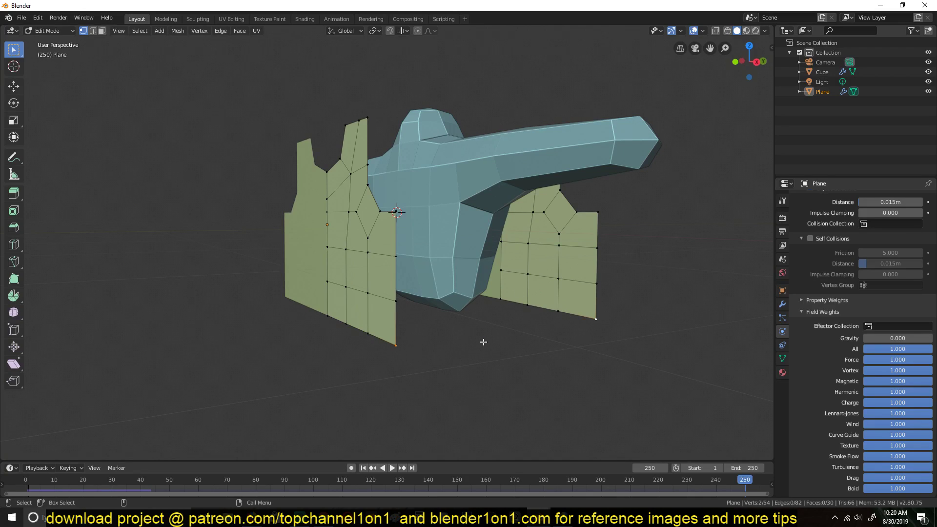
pyautogui.moveTo(457, 319); pyautogui.dragTo(360, 279, button='middle')
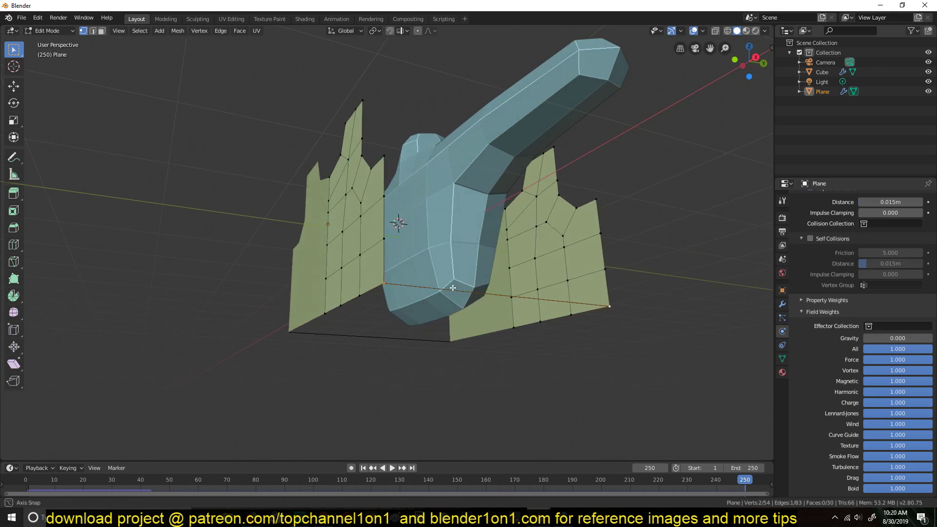
pyautogui.click(376, 283)
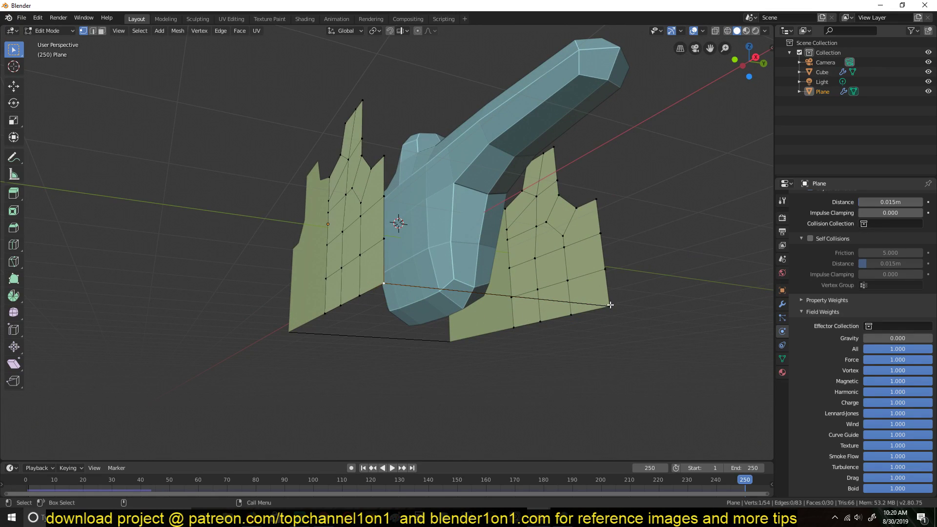
pyautogui.press('Tab')
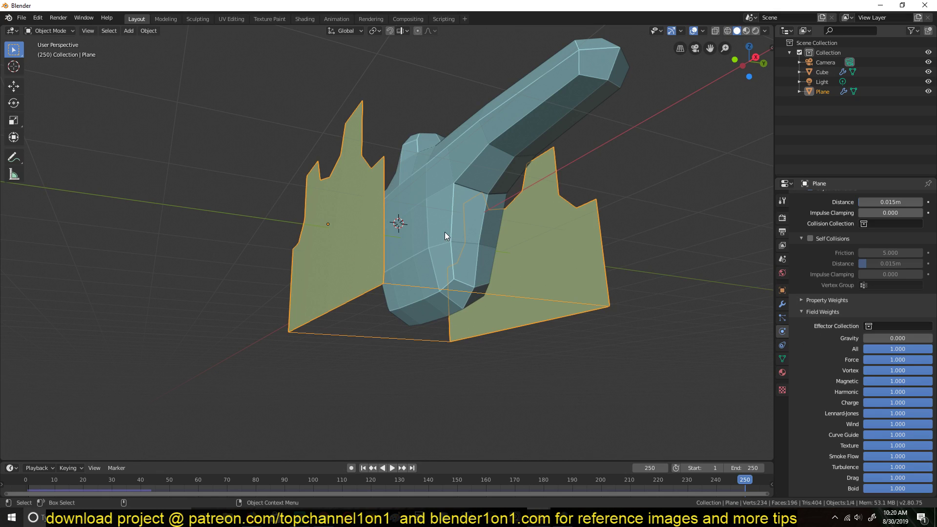
# Enable Sewing in the cloth's Shape settings.
pyautogui.scroll(8, 809, 300)
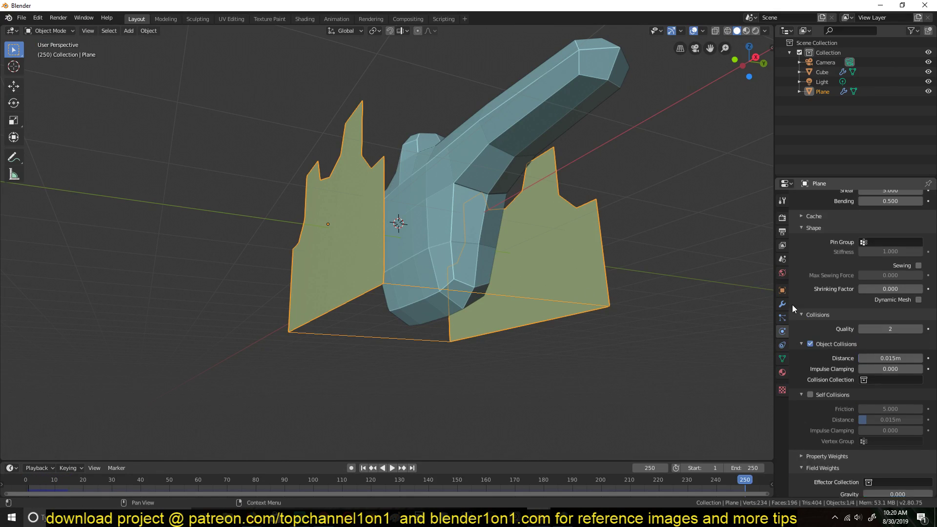
pyautogui.scroll(2, 792, 305)
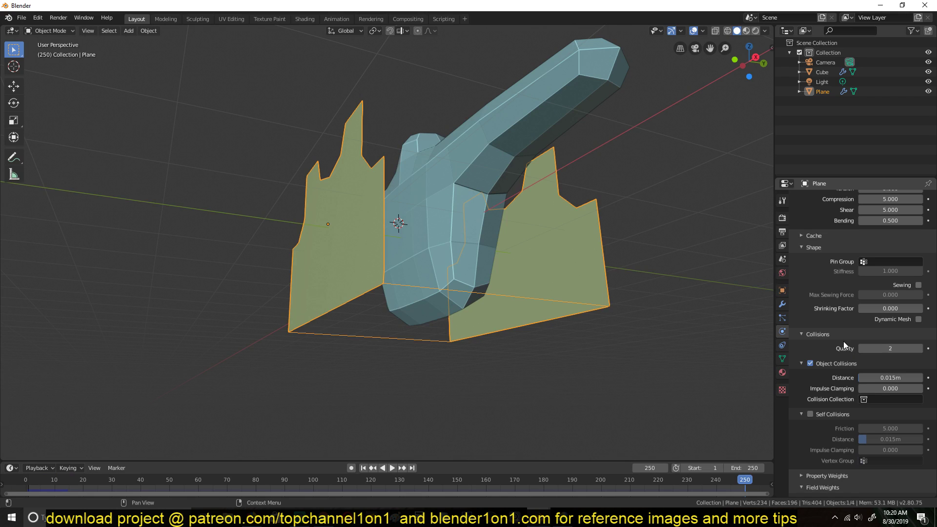
pyautogui.scroll(-4, 843, 341)
pyautogui.scroll(4, 833, 300)
pyautogui.scroll(2, 819, 266)
pyautogui.scroll(4, 823, 286)
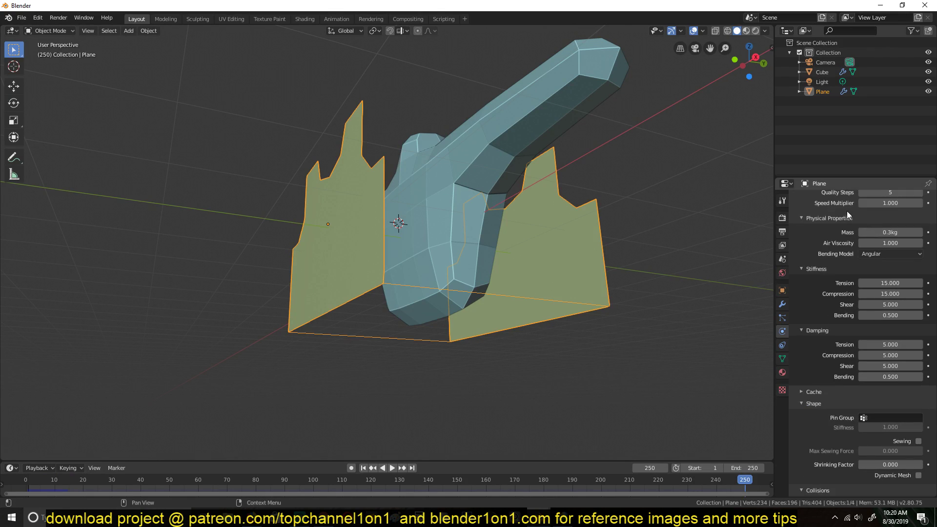
pyautogui.scroll(5, 830, 193)
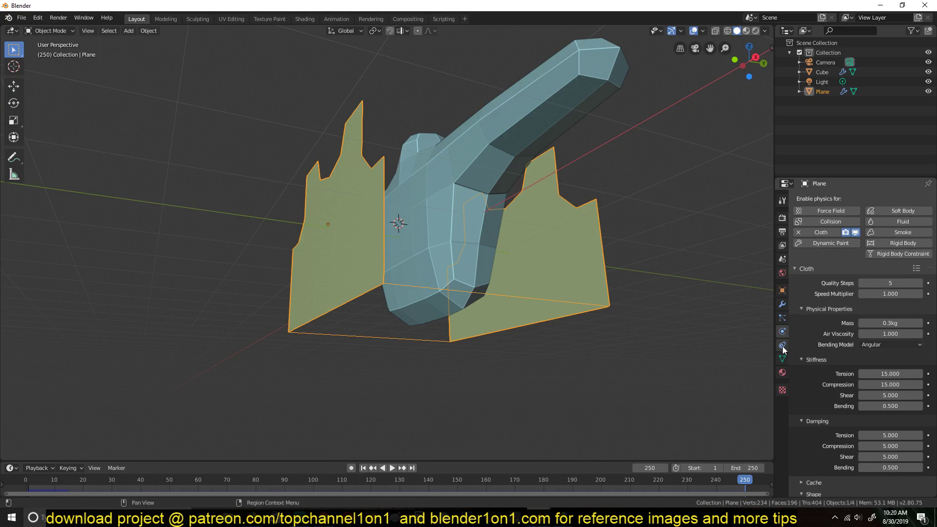
pyautogui.scroll(-4, 856, 326)
pyautogui.scroll(-3, 844, 293)
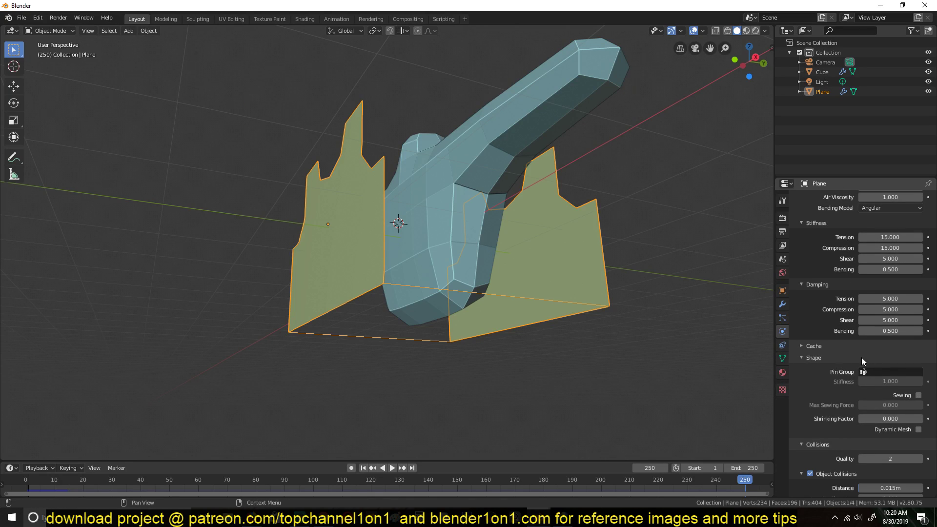
pyautogui.scroll(-2, 833, 378)
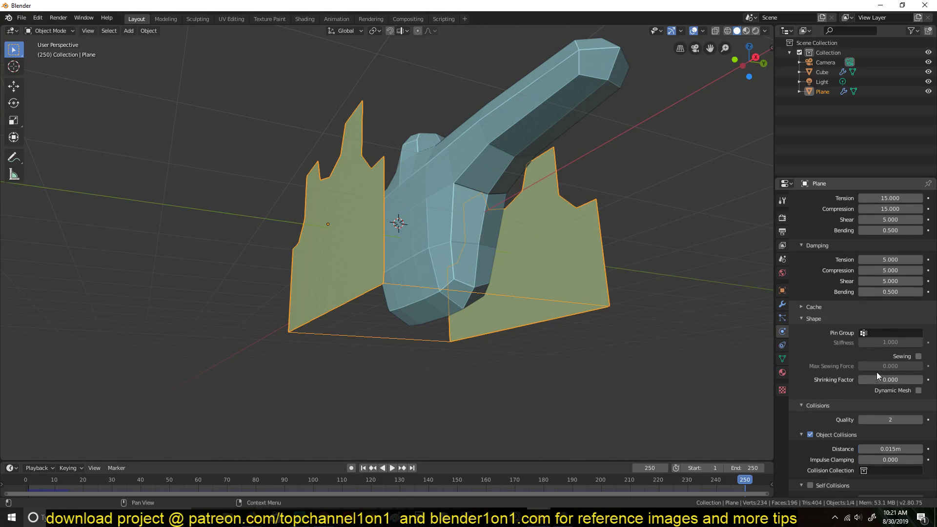
pyautogui.click(918, 357)
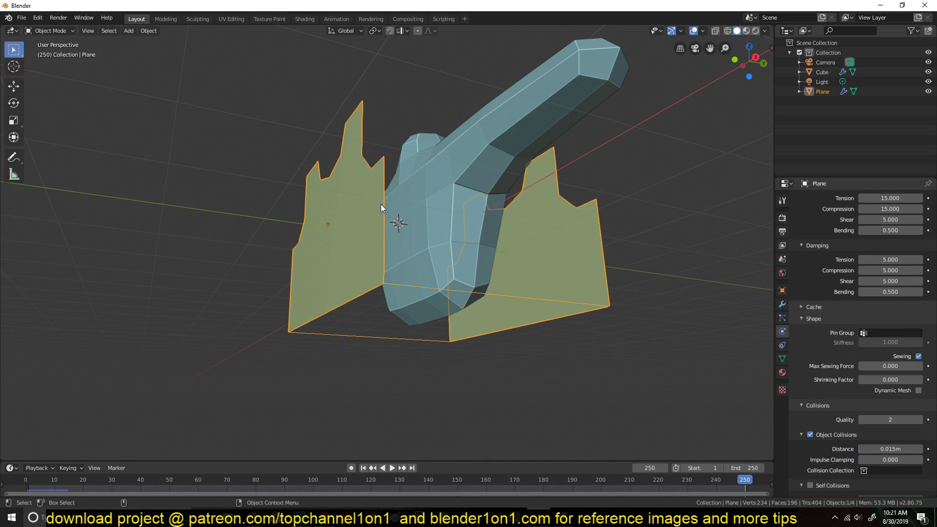
# Play the sewing simulation on the panels and return the timeline to frame 0.
pyautogui.press('space')
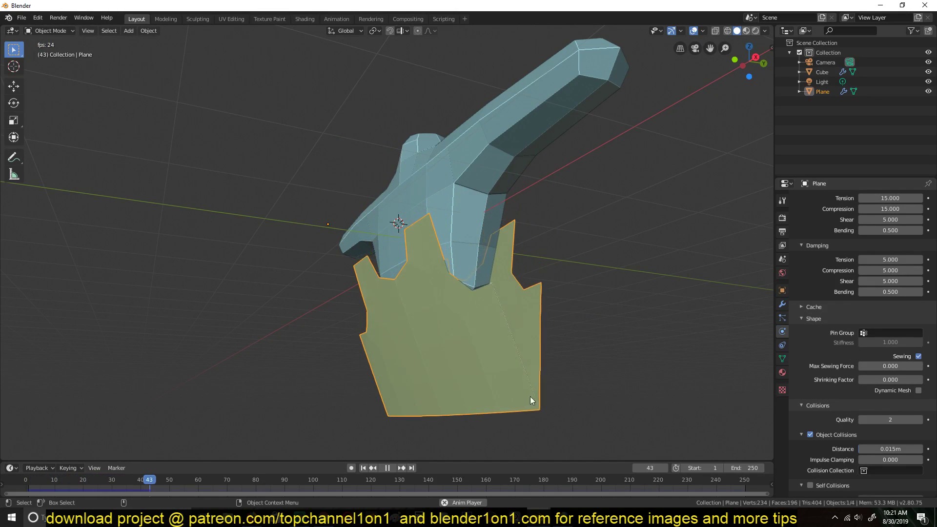
pyautogui.press('space')
pyautogui.hotkey('shift', 'Right')
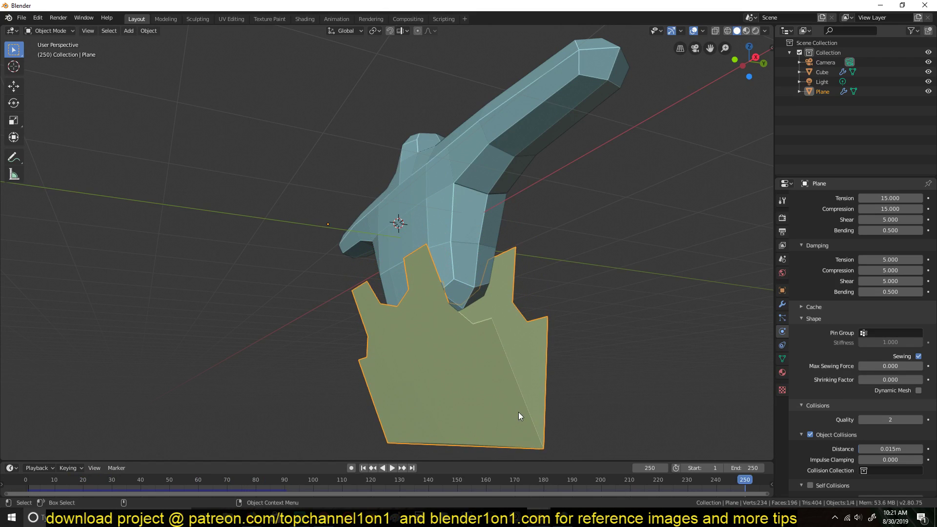
pyautogui.click(20, 487)
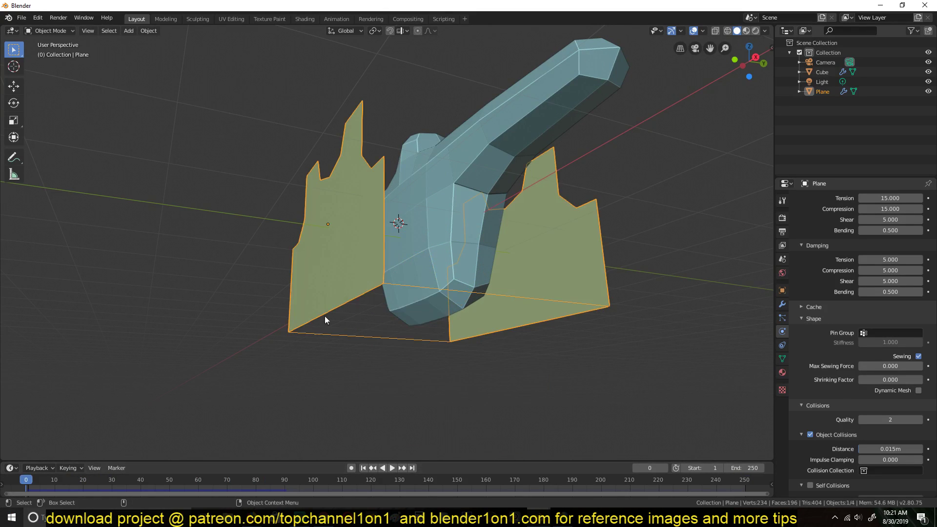
pyautogui.moveTo(348, 254)
pyautogui.mouseDown(button='middle')
pyautogui.moveTo(391, 285)
pyautogui.moveTo(379, 273)
pyautogui.moveTo(394, 177)
pyautogui.moveTo(340, 262)
pyautogui.mouseUp(button='middle')
pyautogui.press('Tab')
pyautogui.press('Tab')
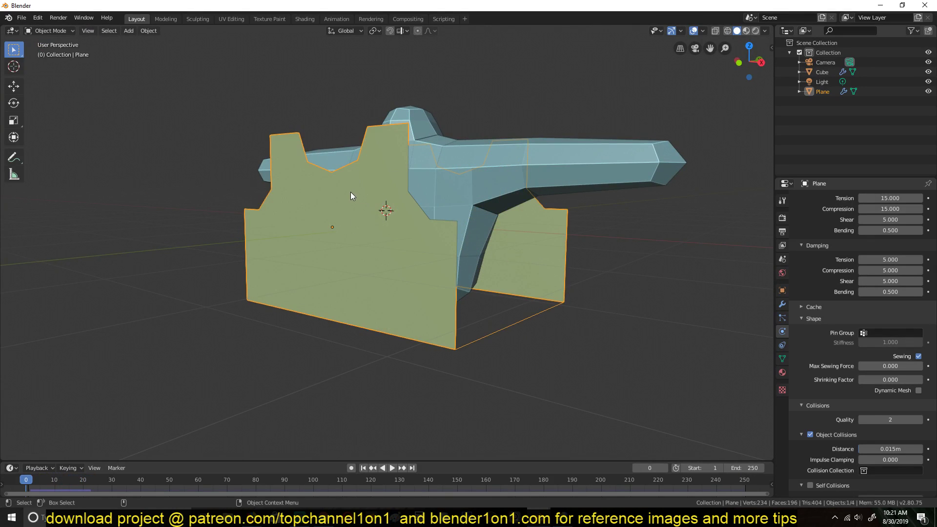
# Add a Multiresolution modifier to the shirt panels.
pyautogui.click(782, 304)
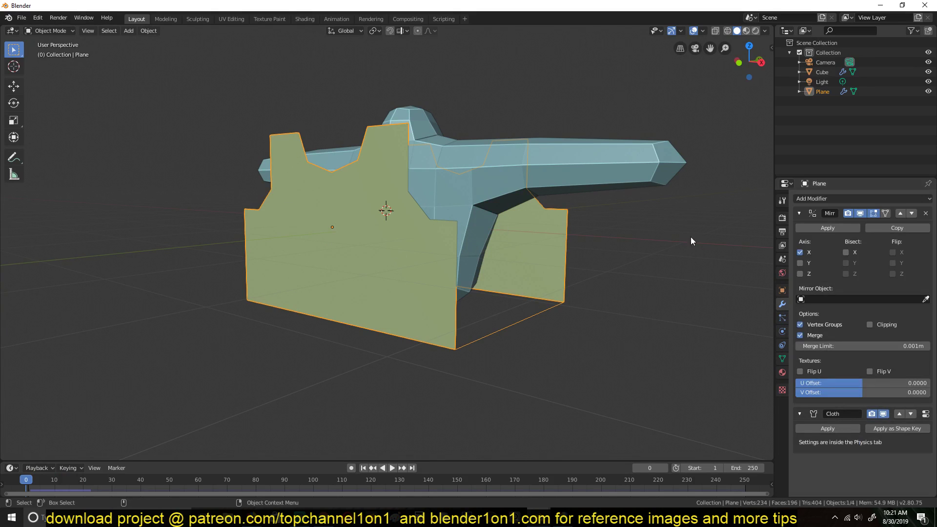
pyautogui.click(851, 198)
pyautogui.click(735, 296)
pyautogui.click(812, 197)
pyautogui.press('space')
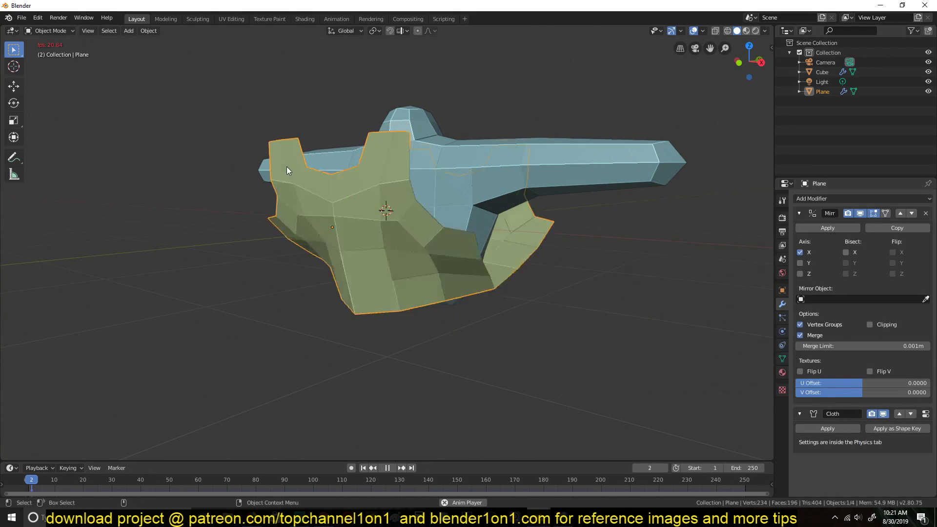
pyautogui.press('Escape')
pyautogui.click(822, 198)
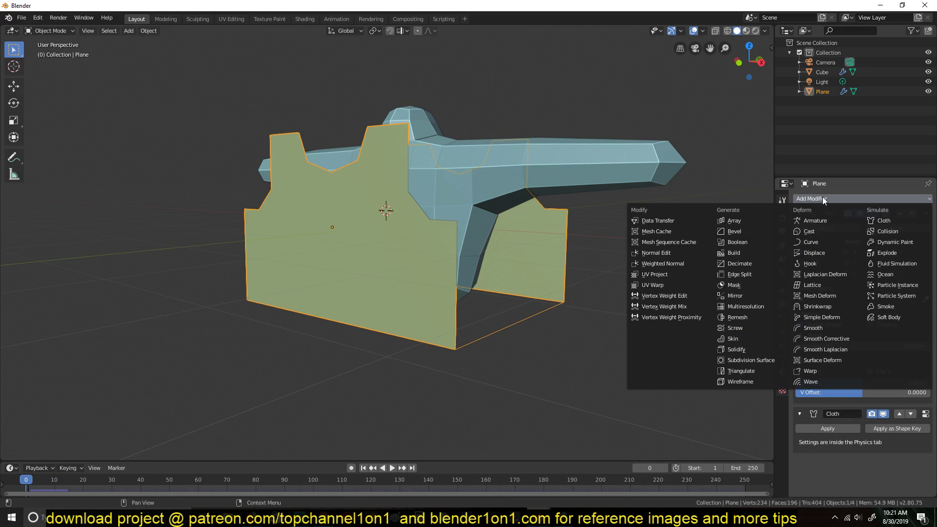
pyautogui.click(751, 307)
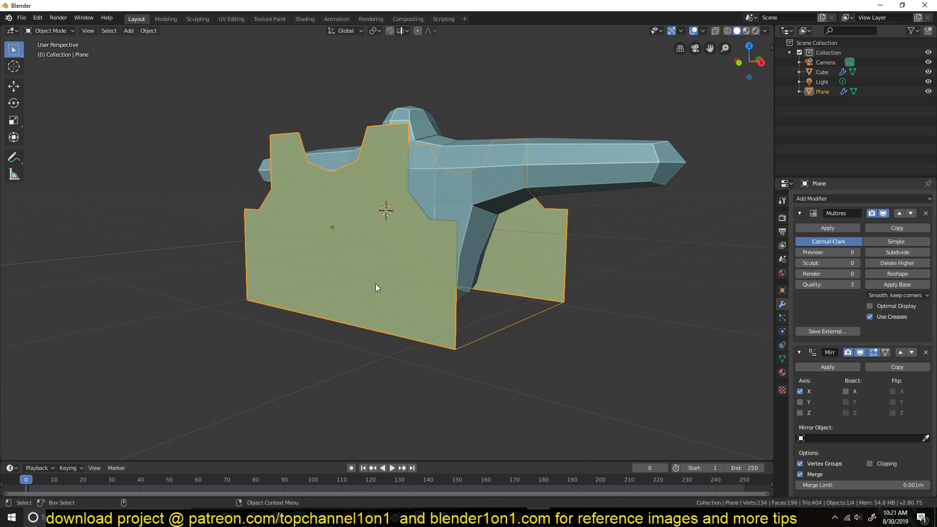
# Set the Multiresolution modifier to Simple and subdivide the panels twice, checking the density in wireframe before restoring solid shading.
pyautogui.press('z')
pyautogui.click(218, 268)
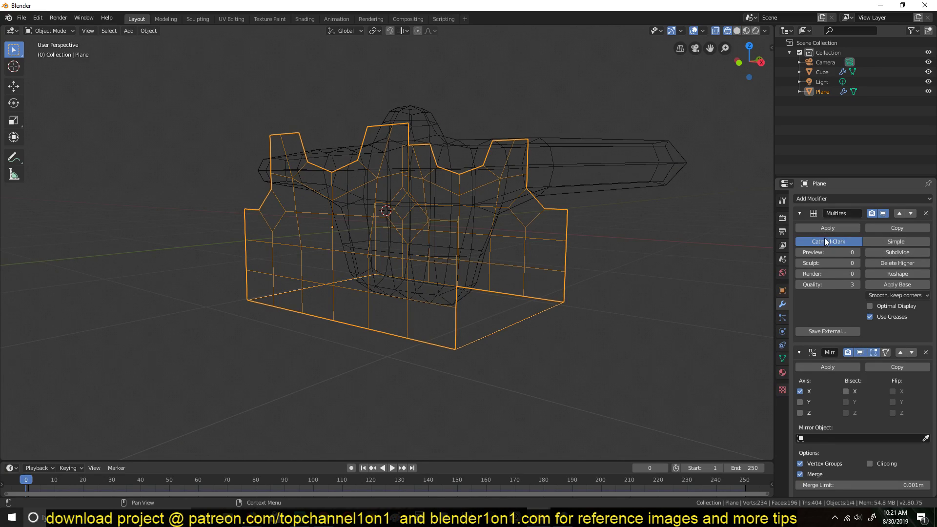
pyautogui.click(878, 243)
pyautogui.click(899, 252)
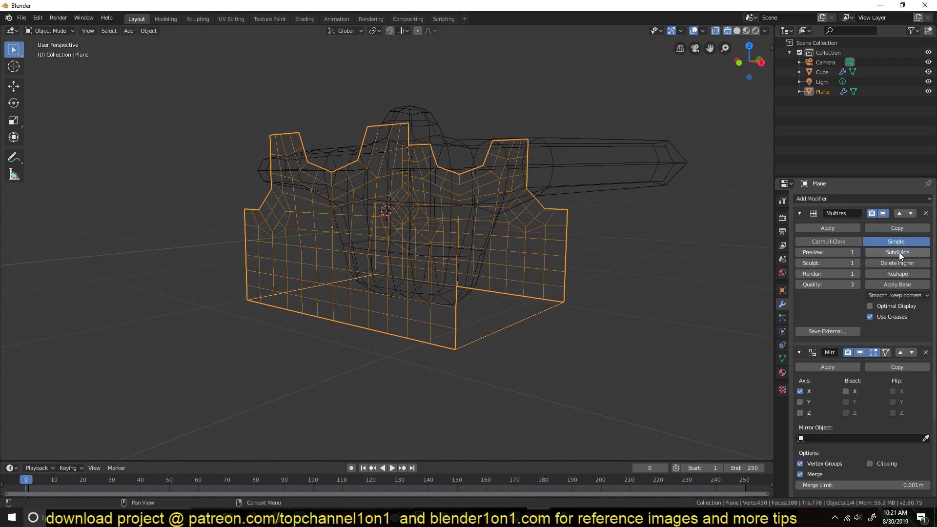
pyautogui.click(899, 253)
pyautogui.moveTo(386, 237)
pyautogui.mouseDown(button='middle')
pyautogui.moveTo(456, 240)
pyautogui.moveTo(399, 216)
pyautogui.mouseUp(button='middle')
pyautogui.press('z')
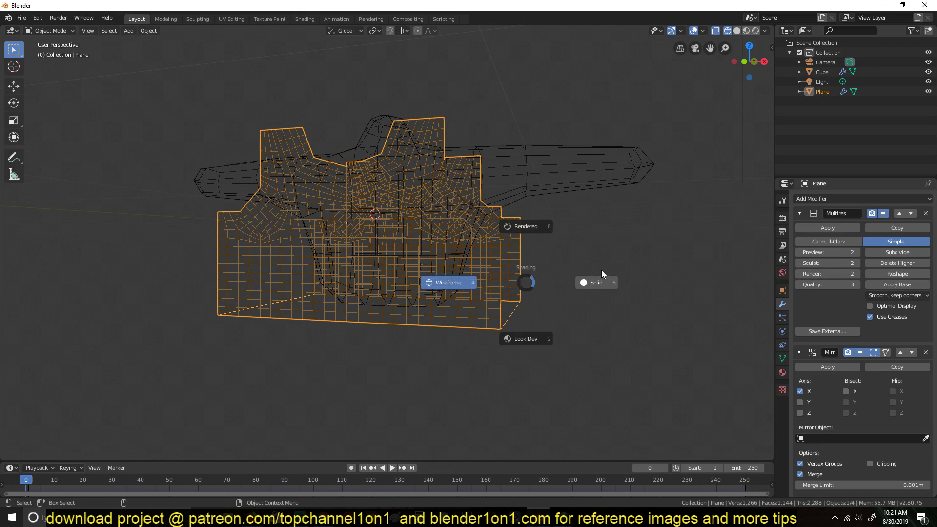
pyautogui.click(537, 273)
# Examine the front panel's base mesh topology around the armhole in Edit Mode, using wireframe and solid shading.
pyautogui.press('Tab')
pyautogui.scroll(2, 495, 223)
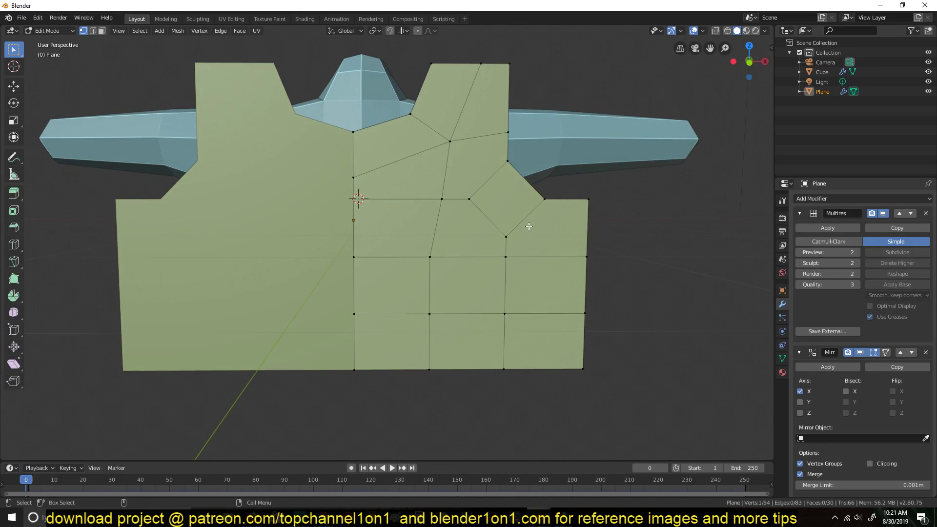
pyautogui.moveTo(528, 227); pyautogui.dragTo(488, 225, button='middle')
pyautogui.hotkey('alt', 'z')
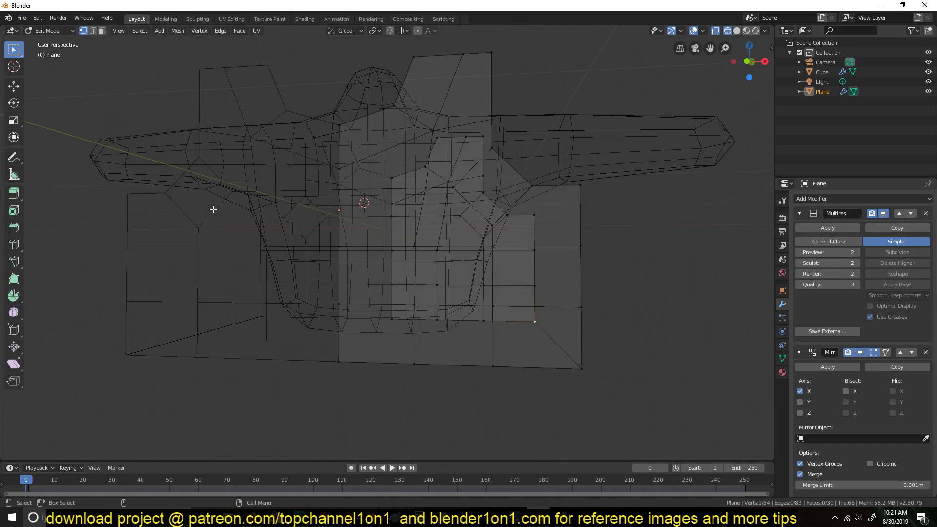
pyautogui.press('z')
pyautogui.click(460, 199)
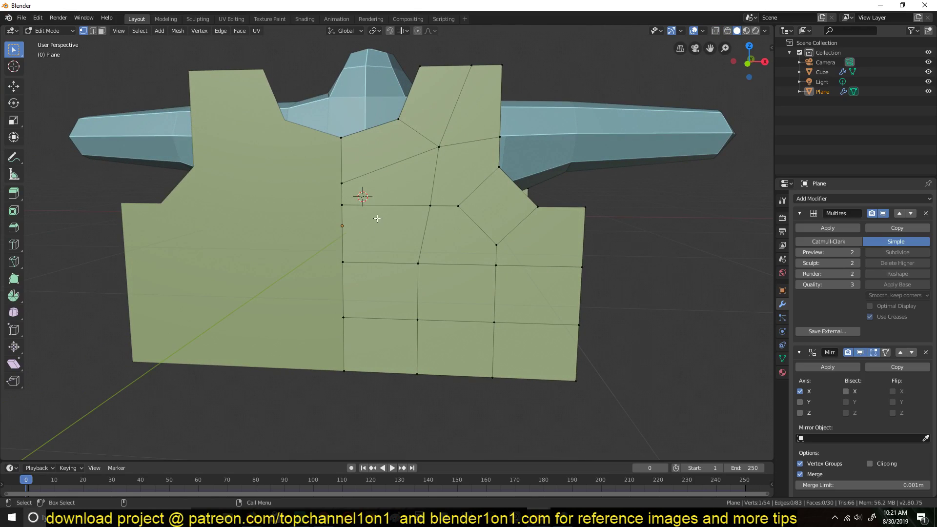
pyautogui.click(413, 299)
pyautogui.press('Tab')
pyautogui.press('Tab')
# Join opposite corners of the diamond face below the front armhole with crossing edges and merge its inner corner into the crossing vertex.
pyautogui.keyDown('shift'); pyautogui.click(496, 245); pyautogui.keyUp('shift')
pyautogui.press('j')
pyautogui.keyDown('shift'); pyautogui.click(510, 211); pyautogui.keyUp('shift')
pyautogui.press('j')
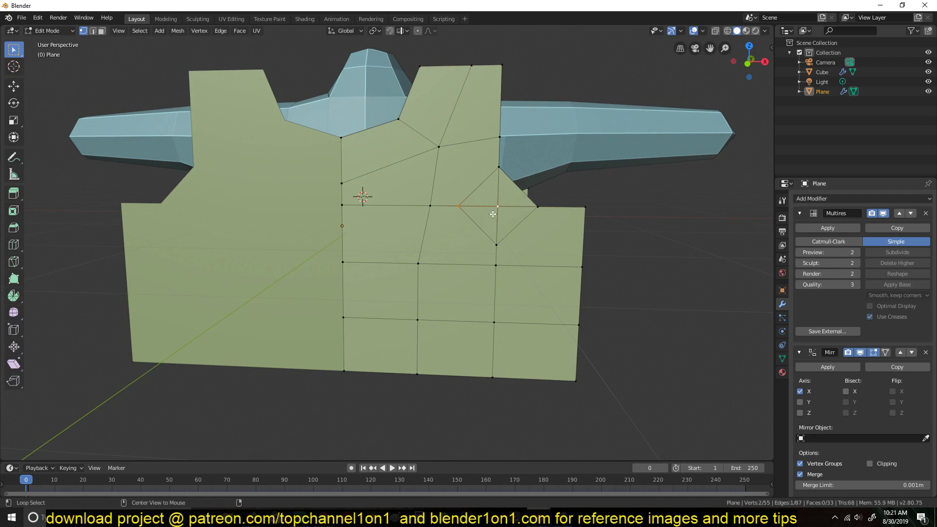
pyautogui.press('m')
pyautogui.click(486, 214)
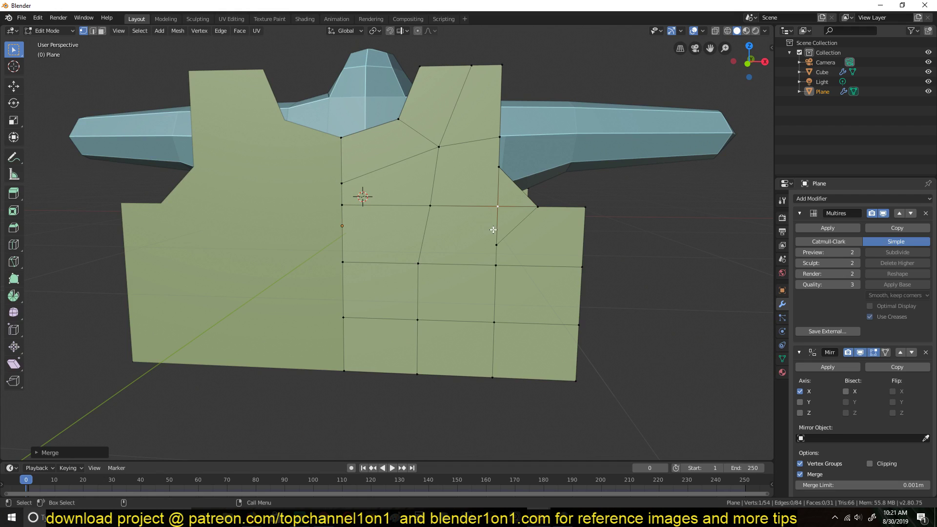
# Merge the diamond's lower vertex at last into the grid vertex directly beneath it.
pyautogui.click(498, 248)
pyautogui.keyDown('shift'); pyautogui.click(495, 255); pyautogui.keyUp('shift')
pyautogui.press('m')
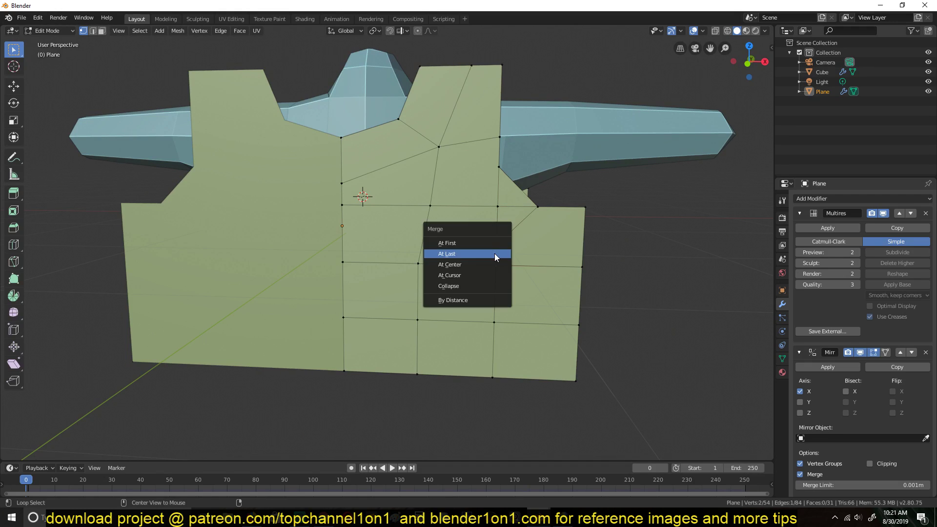
pyautogui.click(494, 253)
# Add a vertical loop cut through the outermost column below the armhole and merge its top vertex into the armhole's lower corner vertex.
pyautogui.moveTo(508, 255); pyautogui.dragTo(515, 251, button='middle')
pyautogui.hotkey('ctrl', 'r')
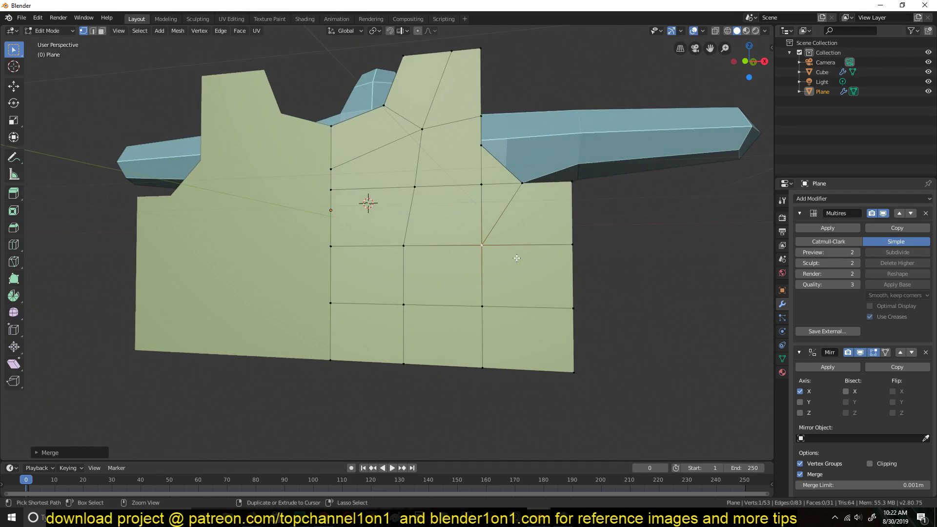
pyautogui.click(517, 255)
pyautogui.click(517, 256)
pyautogui.click(546, 182)
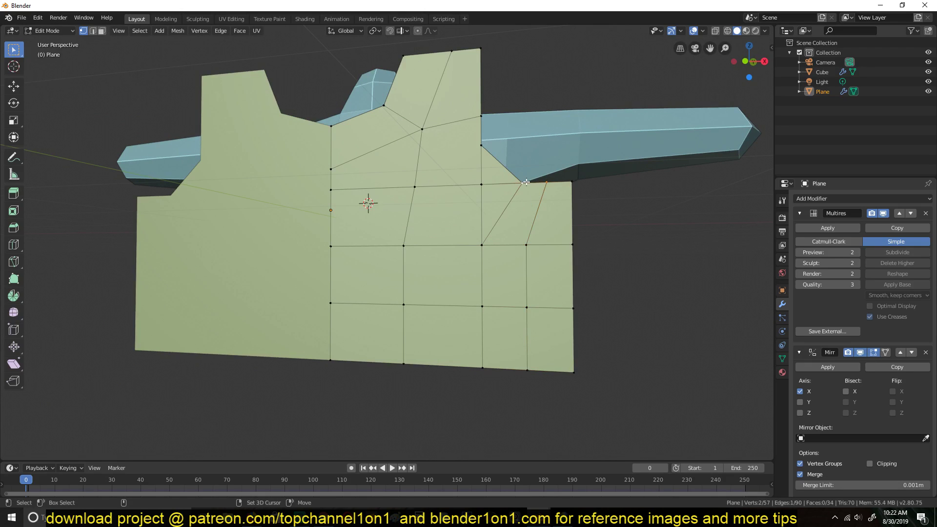
pyautogui.keyDown('shift'); pyautogui.click(522, 183); pyautogui.keyUp('shift')
pyautogui.press('m')
pyautogui.click(535, 189)
# Dissolve the diagonal edge beneath the armhole's lower corner on the front panel.
pyautogui.press('2')
pyautogui.click(506, 218)
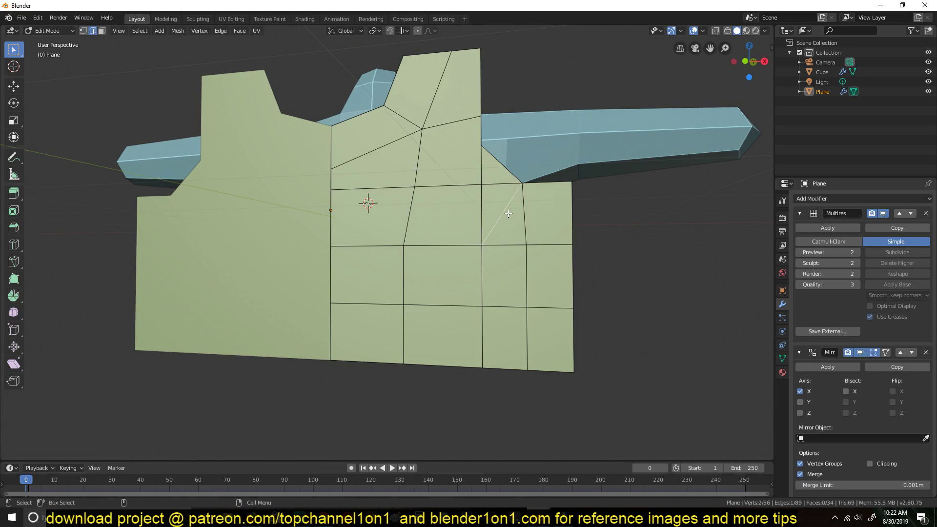
pyautogui.hotkey('ctrl', 'x')
pyautogui.moveTo(491, 243); pyautogui.dragTo(465, 226, button='middle')
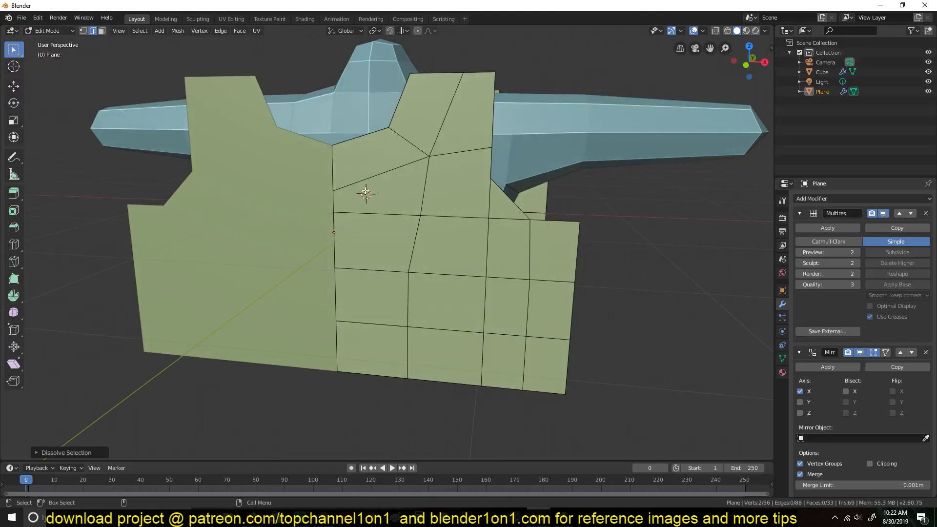
# Merge the two neighbouring vertices on the front armhole edge at last, at the lower one.
pyautogui.press('1')
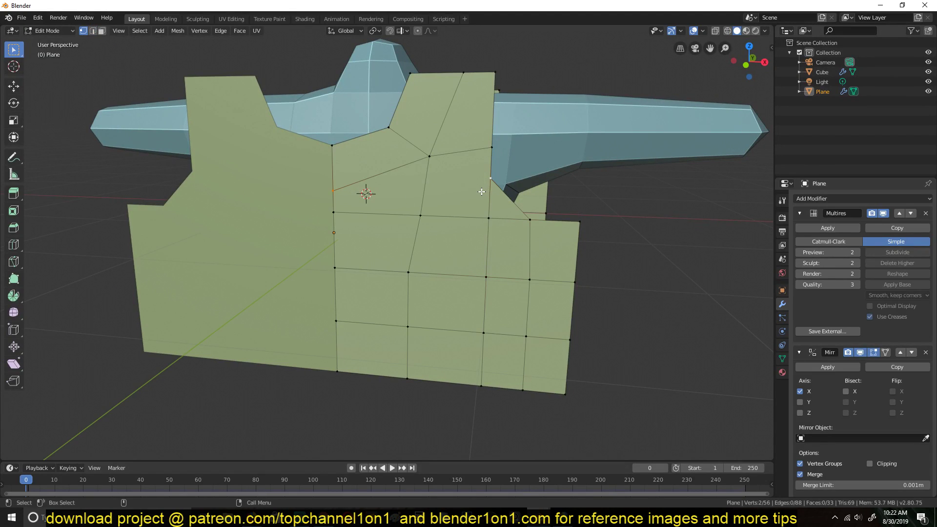
pyautogui.click(483, 190)
pyautogui.keyDown('shift'); pyautogui.click(490, 179); pyautogui.keyUp('shift')
pyautogui.hotkey('alt', 'm')
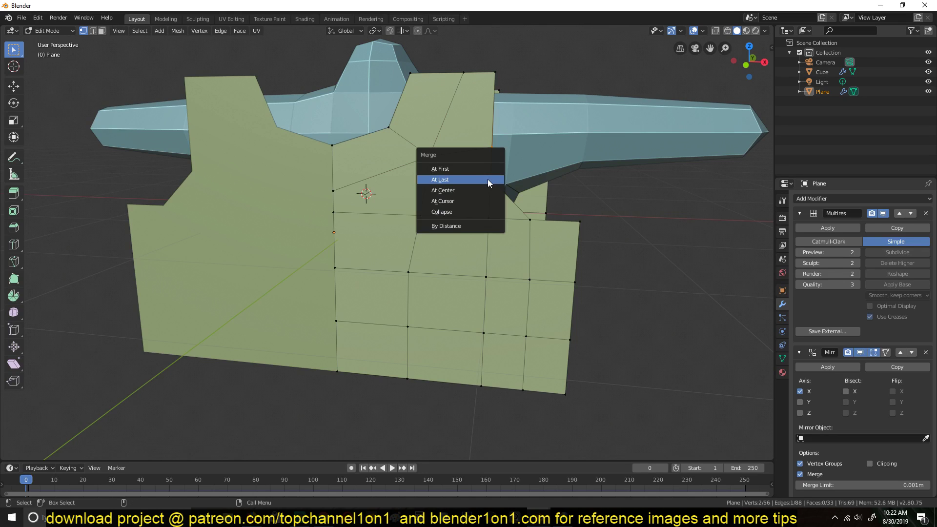
pyautogui.click(488, 179)
# Check the subdivided grid of both shirt panels in Object Mode with wireframe shading.
pyautogui.press('Tab')
pyautogui.moveTo(444, 197); pyautogui.dragTo(512, 232, button='middle')
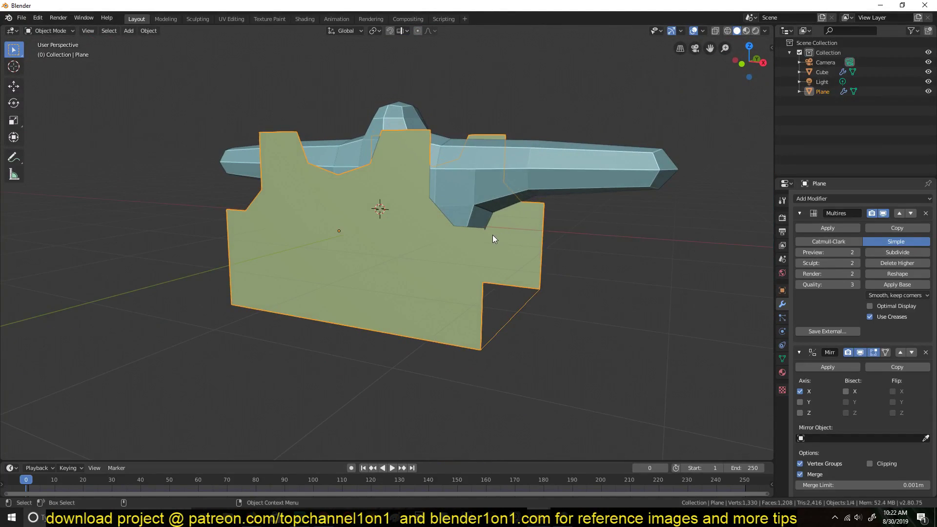
pyautogui.press('z')
pyautogui.click(257, 217)
pyautogui.moveTo(257, 218)
pyautogui.mouseDown(button='middle')
pyautogui.moveTo(383, 236)
pyautogui.moveTo(356, 220)
pyautogui.moveTo(403, 155)
pyautogui.moveTo(430, 210)
pyautogui.mouseUp(button='middle')
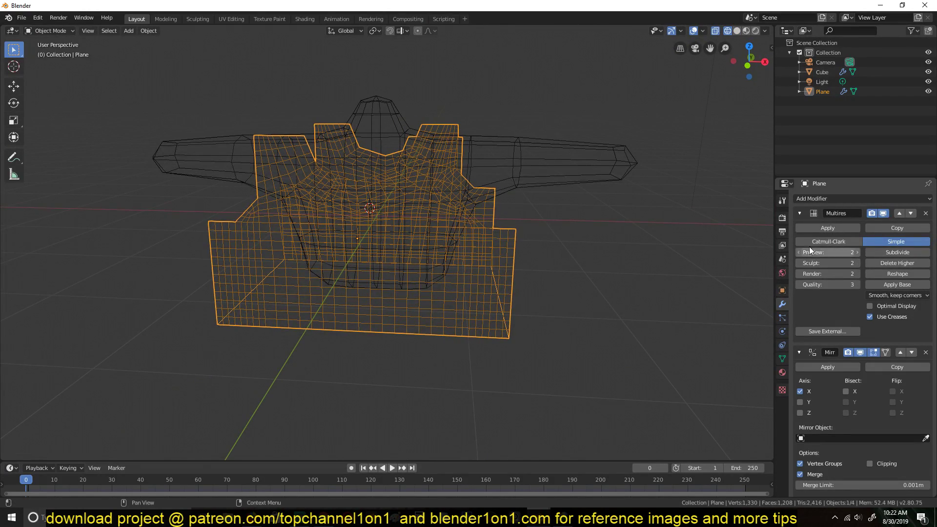
# Collapse the Multiresolution settings, restore solid shading and test-run the cloth simulation around the body.
pyautogui.click(799, 213)
pyautogui.press('z')
pyautogui.click(411, 167)
pyautogui.moveTo(412, 167); pyautogui.dragTo(379, 163, button='middle')
pyautogui.press('space')
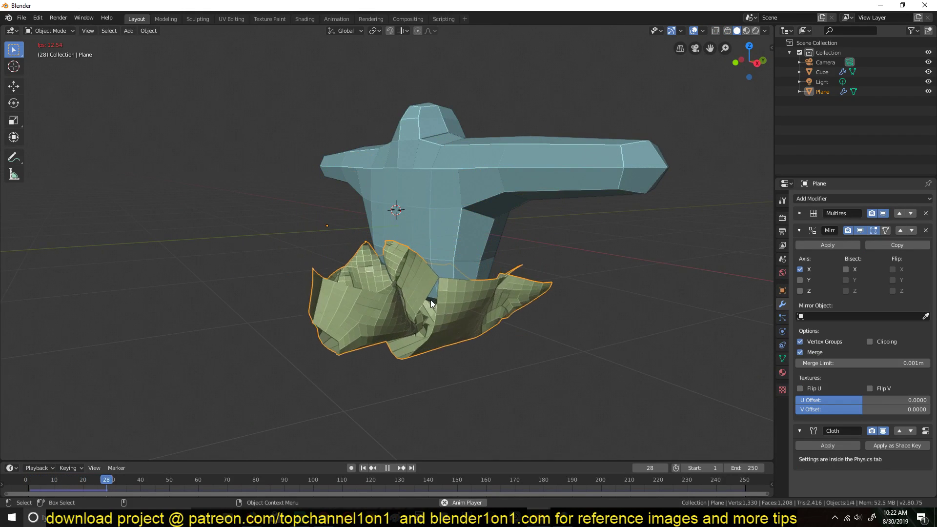
pyautogui.press('Escape')
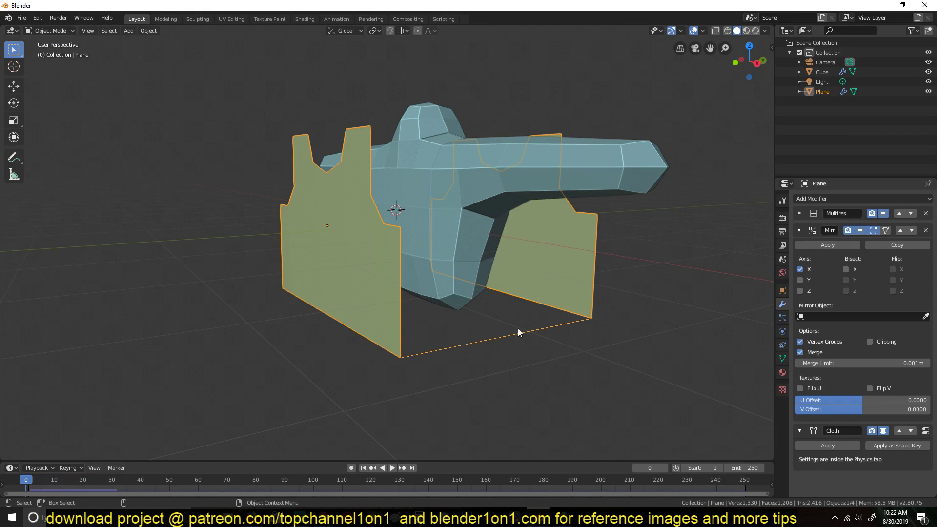
# Join the front and back underarm corners with a sewing edge and test-run the cloth simulation.
pyautogui.press('Tab')
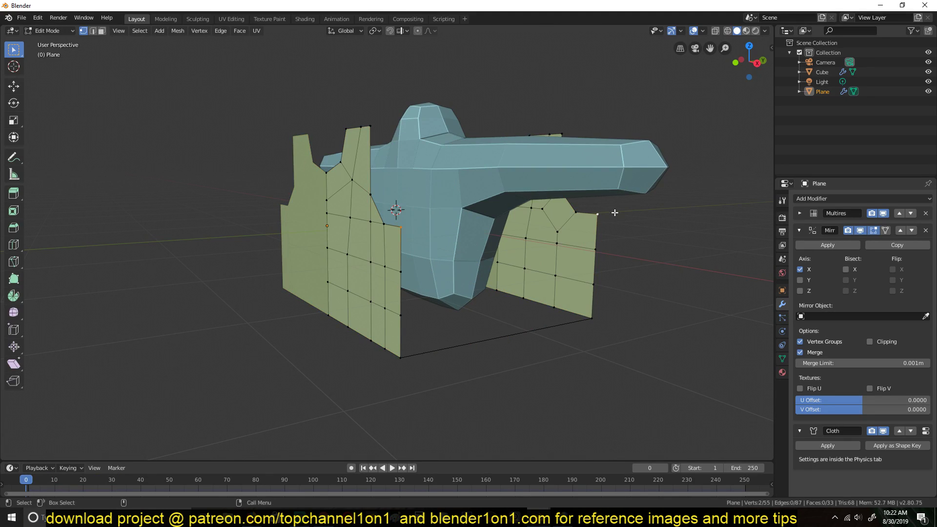
pyautogui.press('Tab')
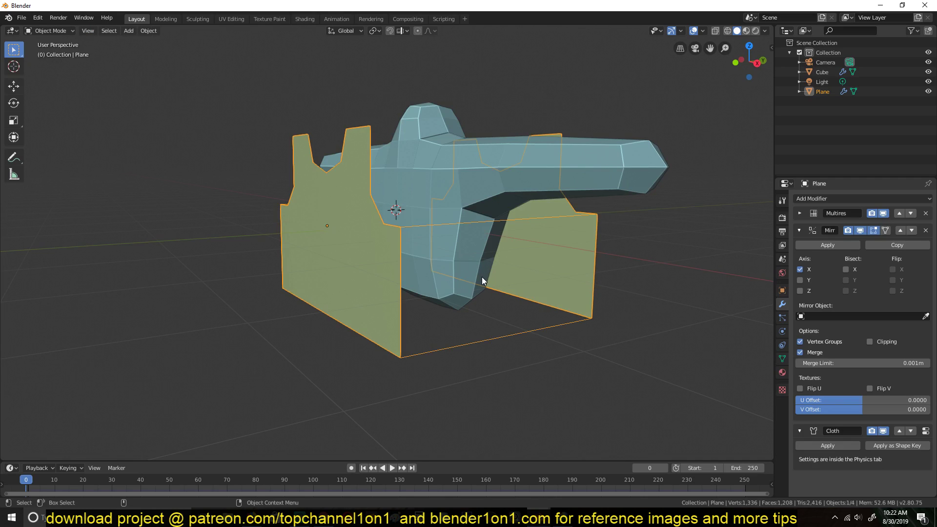
pyautogui.press('space')
pyautogui.press('Escape')
# Join the three matching shoulder vertices of the front and back panels with sewing edges.
pyautogui.moveTo(429, 221); pyautogui.dragTo(465, 126, button='middle')
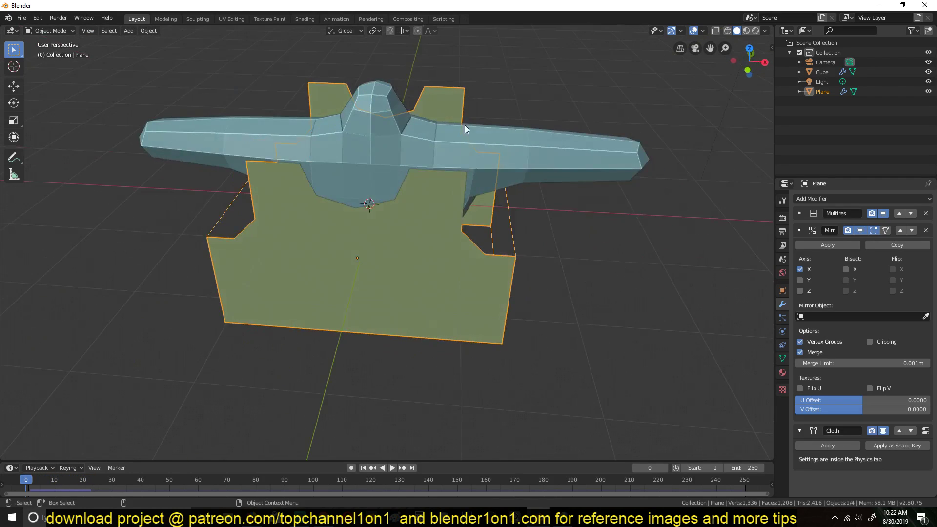
pyautogui.moveTo(435, 157); pyautogui.dragTo(423, 148, button='middle')
pyautogui.press('Tab')
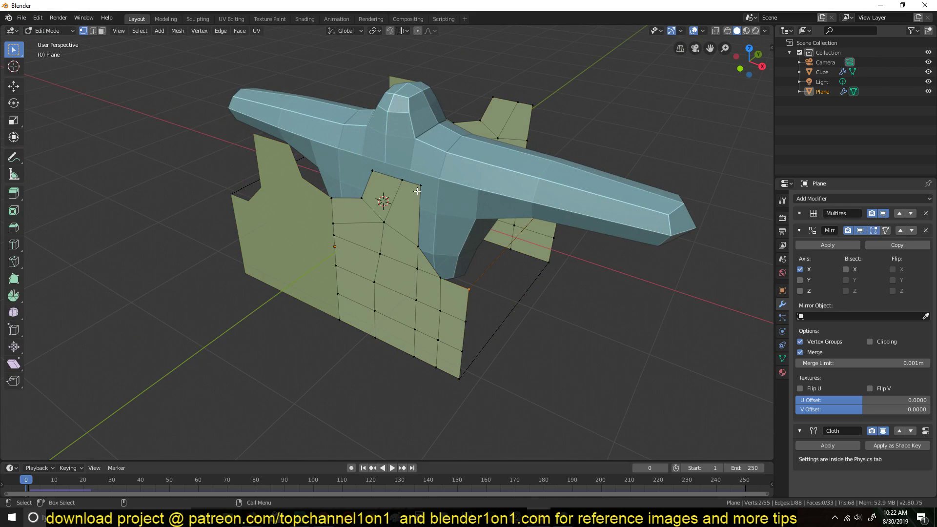
pyautogui.press('f')
pyautogui.press('f')
pyautogui.click(373, 170)
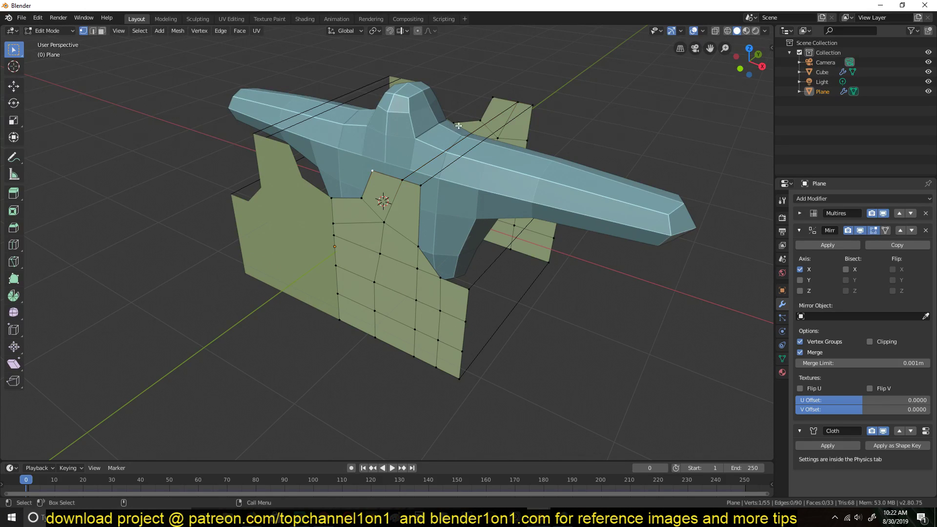
pyautogui.keyDown('shift'); pyautogui.click(499, 108); pyautogui.keyUp('shift')
pyautogui.press('f')
pyautogui.moveTo(441, 221); pyautogui.dragTo(353, 223, button='middle')
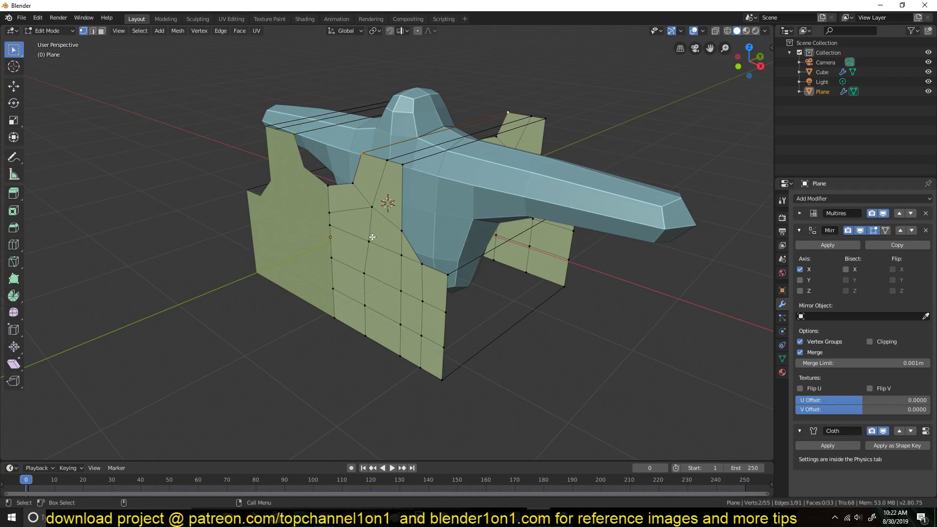
# Run the cloth simulation in Object Mode to see the shoulders sew together, and pause it.
pyautogui.moveTo(380, 262); pyautogui.dragTo(447, 292, button='middle')
pyautogui.press('Tab')
pyautogui.press('space')
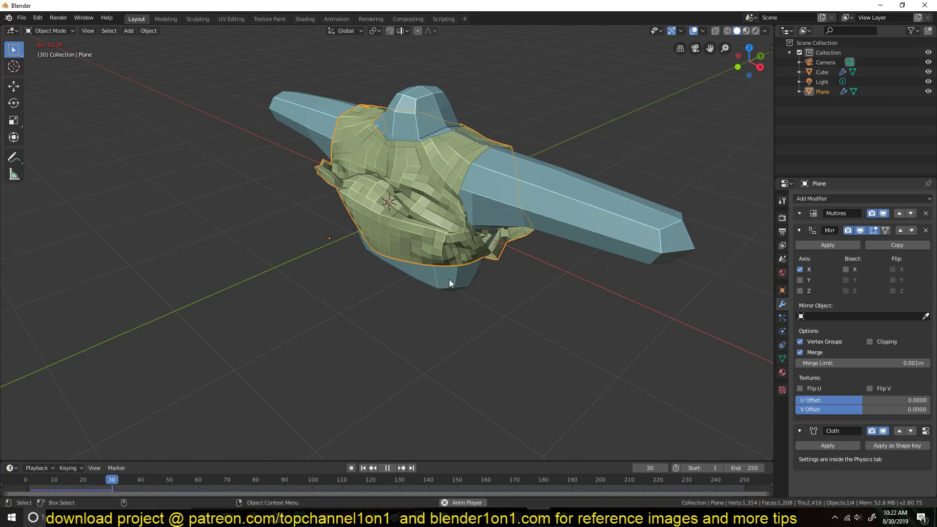
pyautogui.press('space')
# Apply smooth shading to the shirt and return the timeline to frame 0.
pyautogui.rightClick(443, 238)
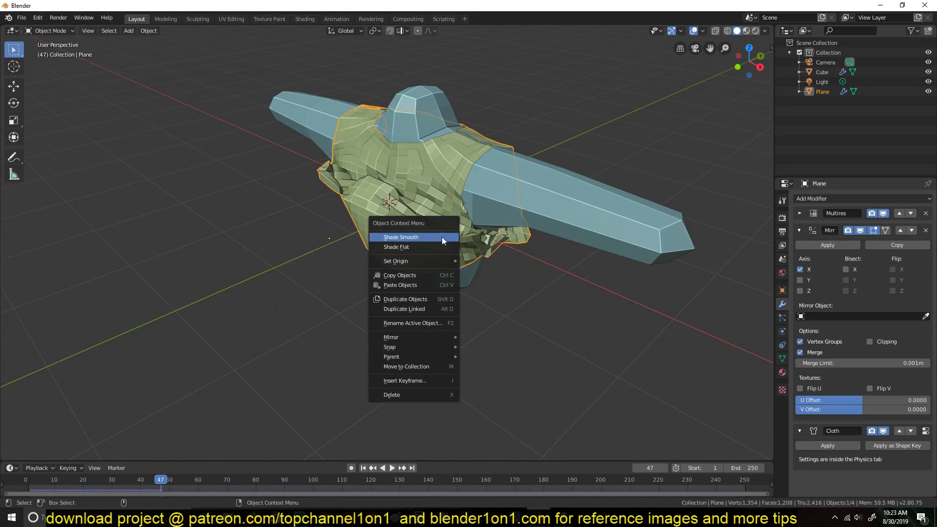
pyautogui.click(442, 238)
pyautogui.click(27, 478)
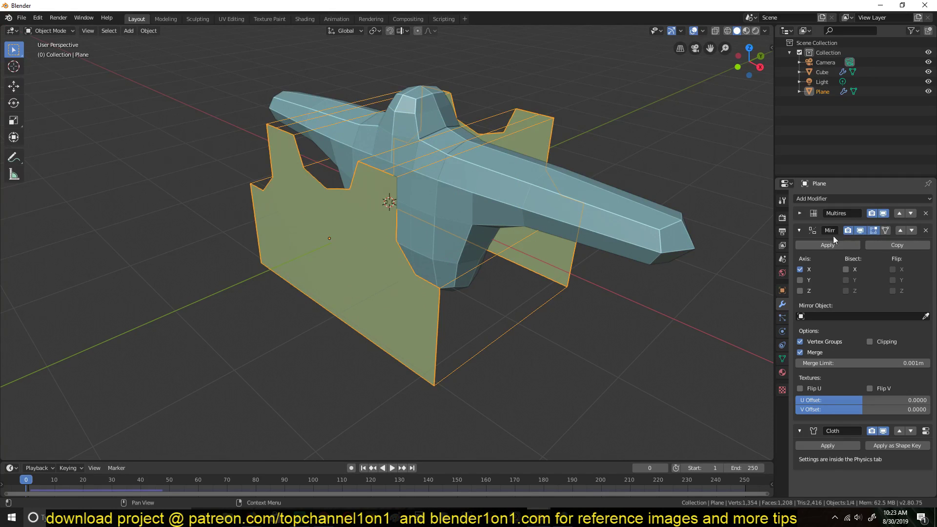
# Enable Self Collisions in the shirt's cloth physics settings and test-run the simulation.
pyautogui.click(924, 431)
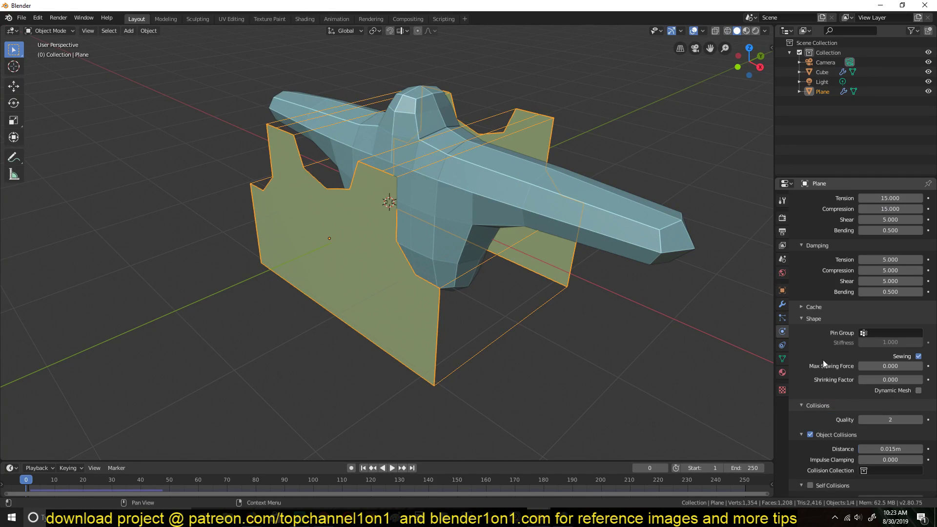
pyautogui.scroll(-5, 823, 359)
pyautogui.scroll(4, 886, 294)
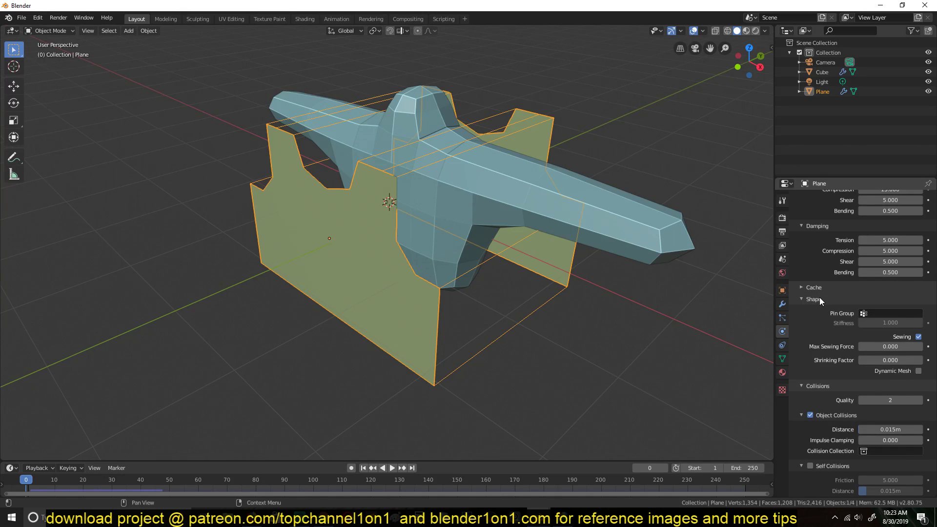
pyautogui.scroll(-7, 815, 342)
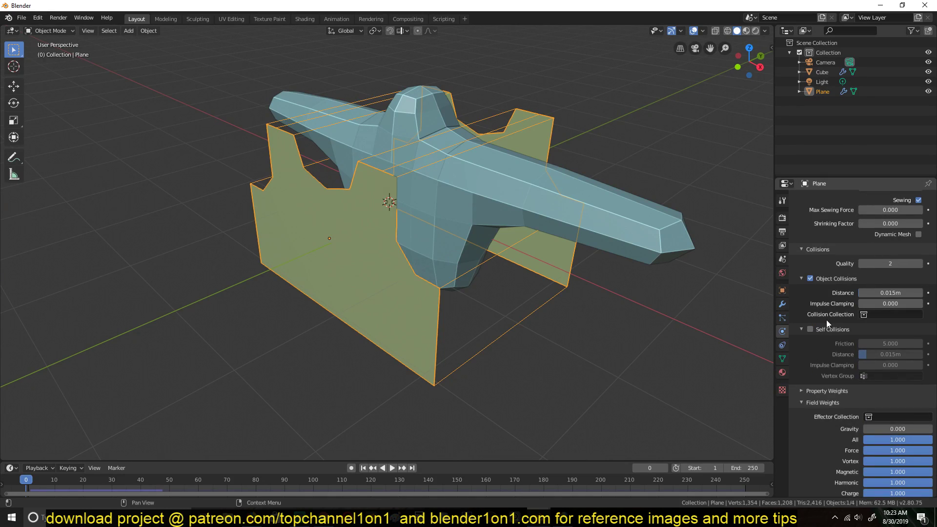
pyautogui.click(810, 330)
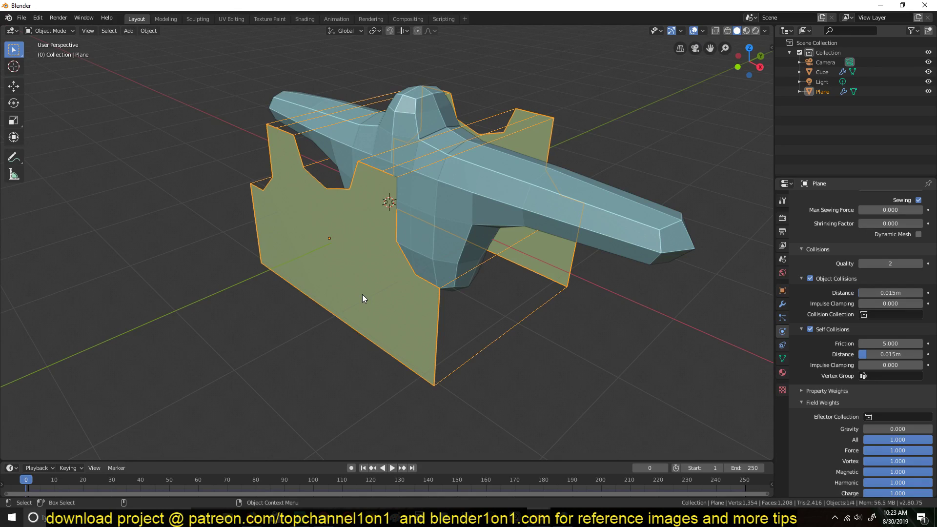
pyautogui.press('space')
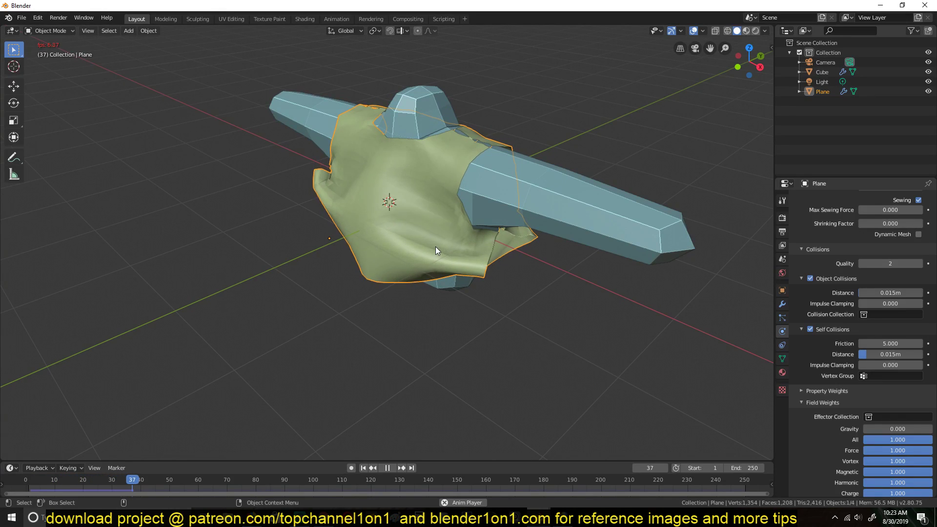
pyautogui.press('Escape')
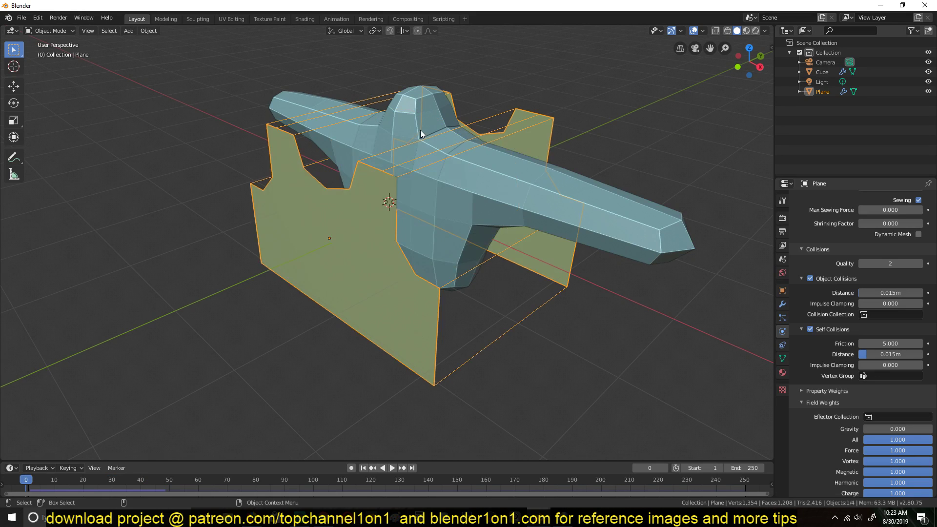
# Join the matching side-edge vertices below the underarm on the front and back panels with two sewing edges.
pyautogui.moveTo(420, 130); pyautogui.dragTo(467, 211, button='middle')
pyautogui.press('Tab')
pyautogui.click(435, 271)
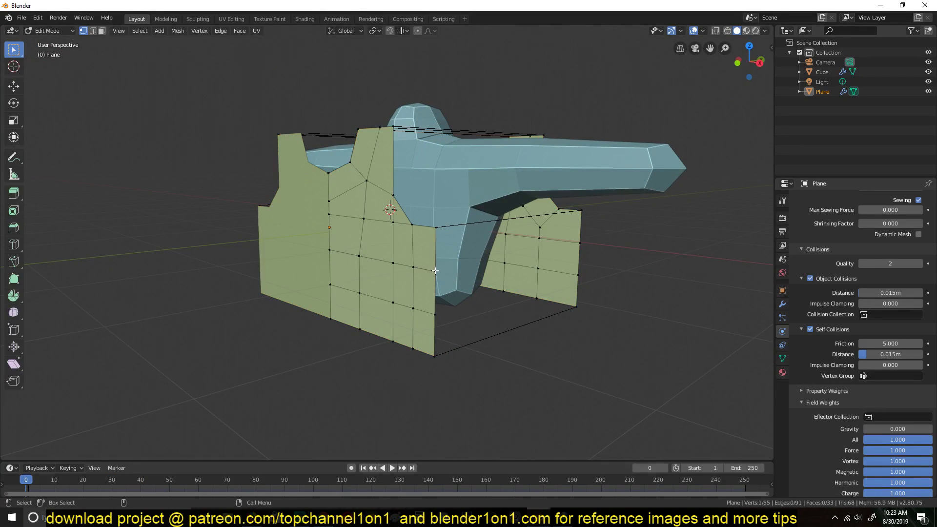
pyautogui.keyDown('shift'); pyautogui.click(580, 243); pyautogui.keyUp('shift')
pyautogui.press('f')
pyautogui.click(456, 300)
pyautogui.keyDown('shift'); pyautogui.click(537, 269); pyautogui.keyUp('shift')
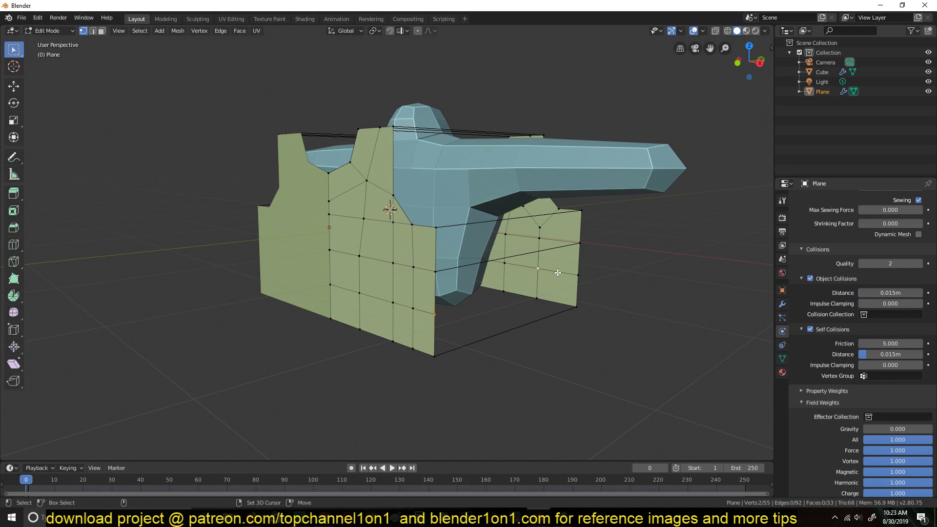
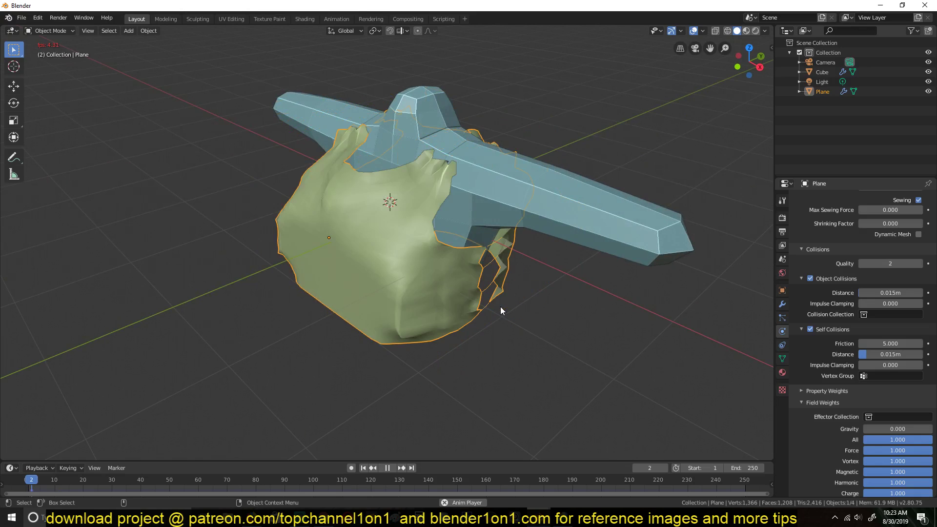
# Check the sewing edges from above and rerun the cloth simulation with the added side seams.
pyautogui.press('Escape')
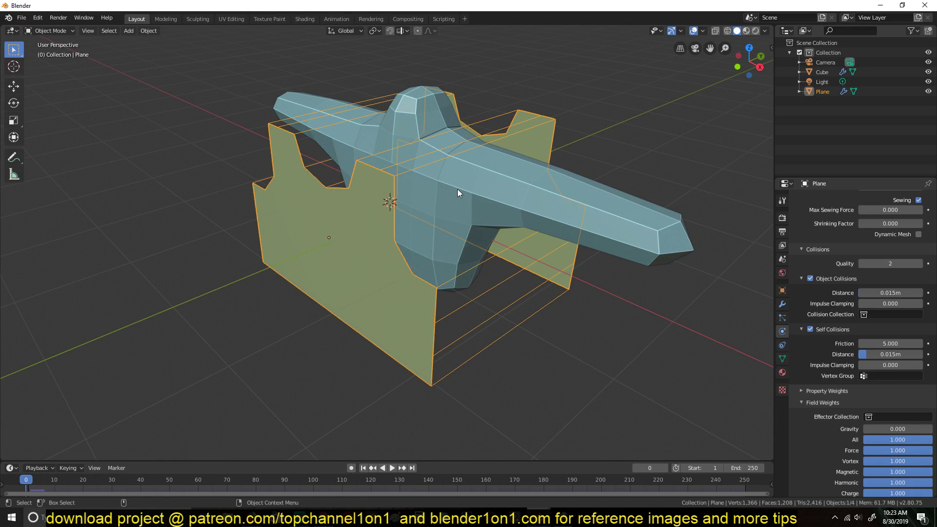
pyautogui.press('KP_7')
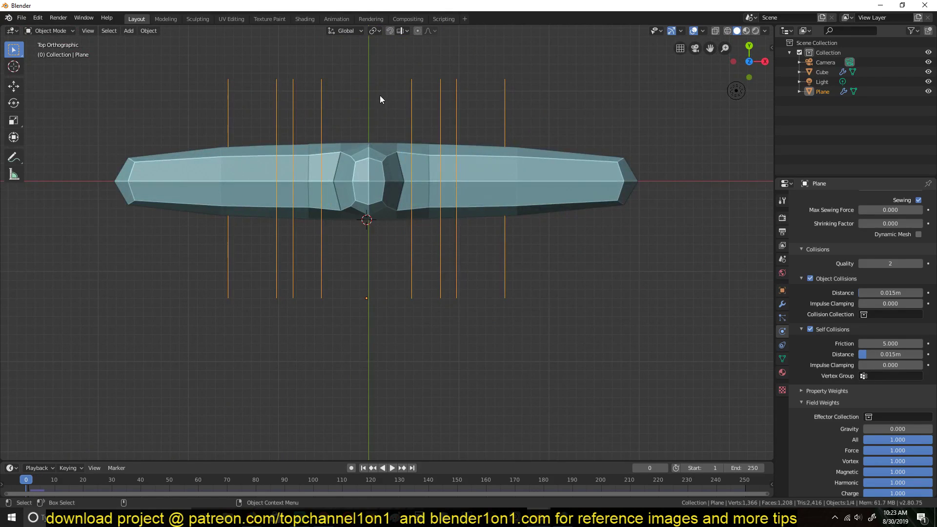
pyautogui.moveTo(359, 224)
pyautogui.mouseDown(button='middle')
pyautogui.moveTo(338, 217)
pyautogui.moveTo(354, 214)
pyautogui.mouseUp(button='middle')
pyautogui.press('space')
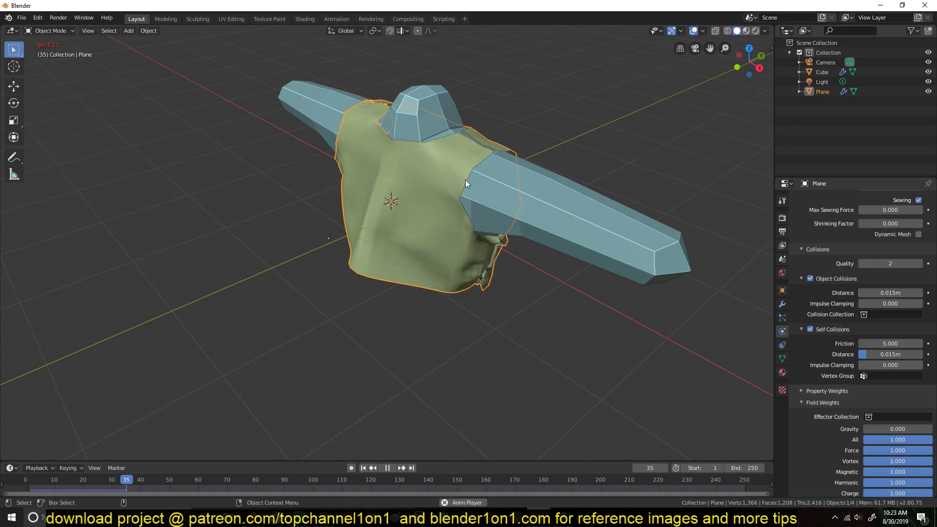
pyautogui.press('Escape')
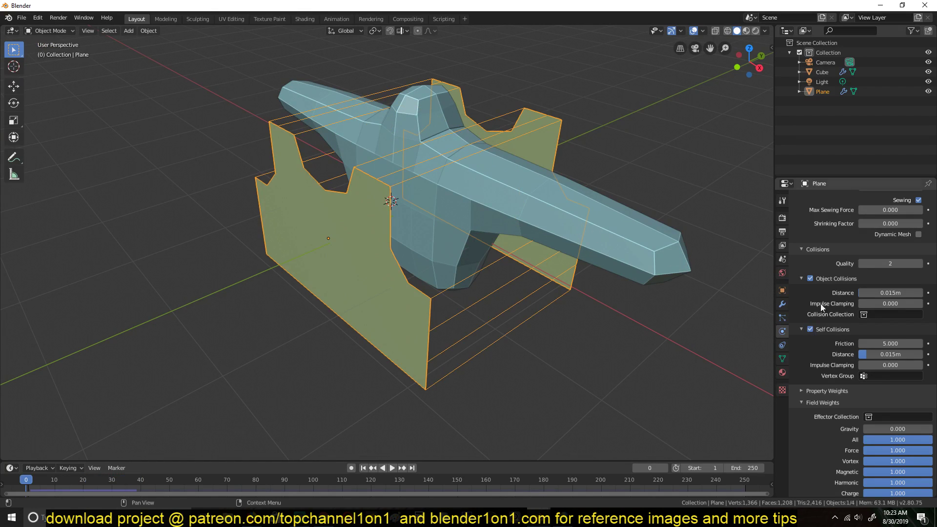
# Try adjusting the cloth's Max Sewing Force and reset it to 0.
pyautogui.scroll(4, 845, 297)
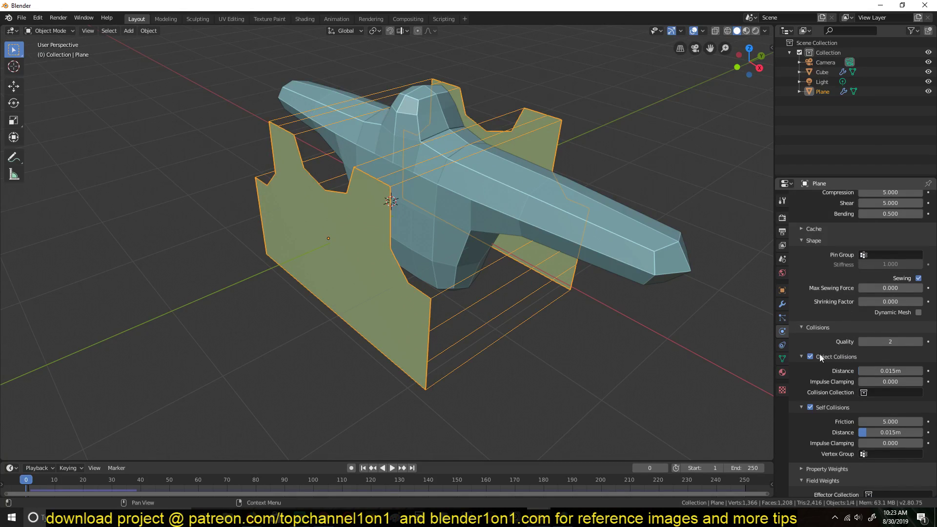
pyautogui.scroll(2, 847, 299)
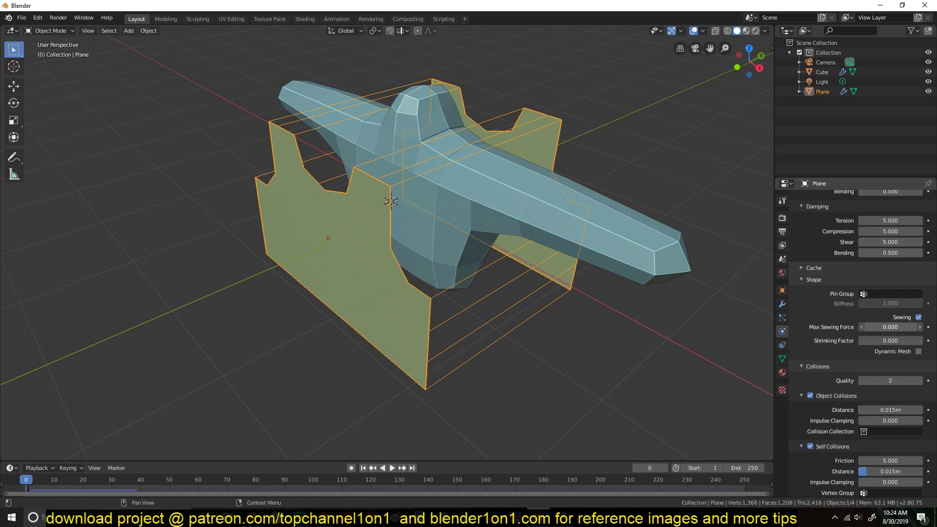
pyautogui.moveTo(891, 327); pyautogui.dragTo(922, 327)
pyautogui.doubleClick(874, 327)
pyautogui.write('0')
pyautogui.press('Return')
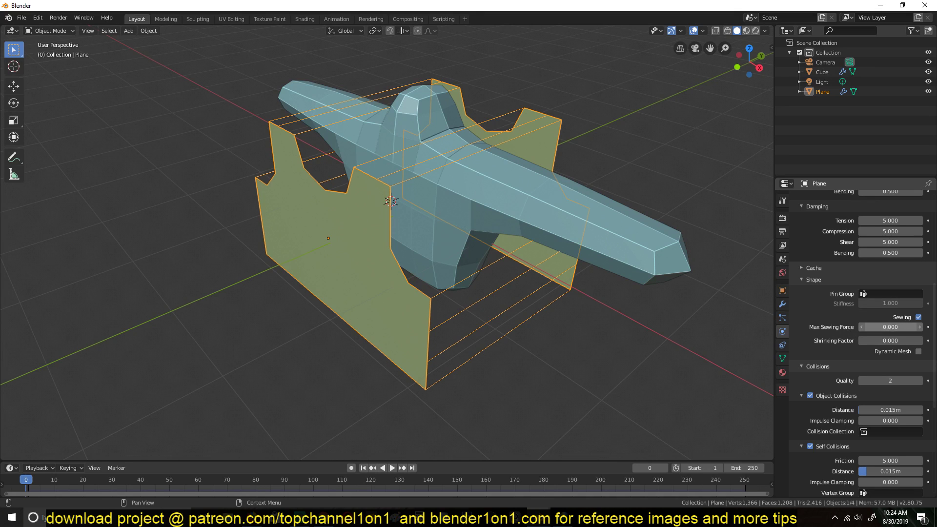
# Set the shirt's Max Sewing Force to 1 and test-run the cloth simulation.
pyautogui.doubleClick(894, 328)
pyautogui.write('1')
pyautogui.press('Return')
pyautogui.press('space')
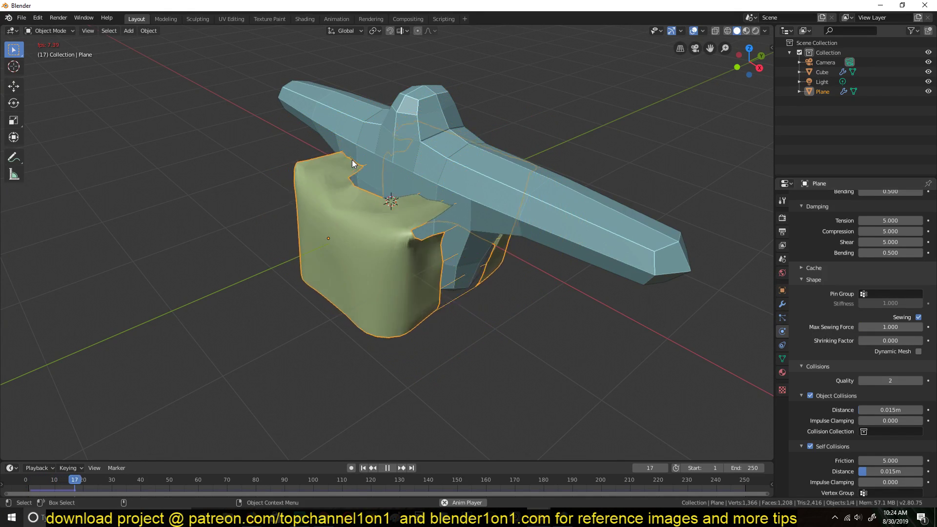
pyautogui.press('Escape')
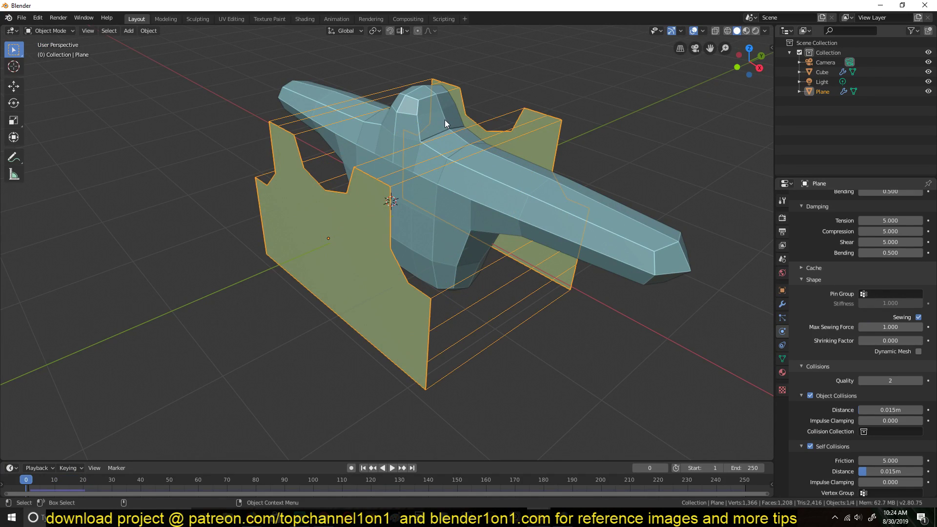
# Check the body's collision settings, then raise the shirt's Max Sewing Force to 5 and test-run the simulation.
pyautogui.click(654, 246)
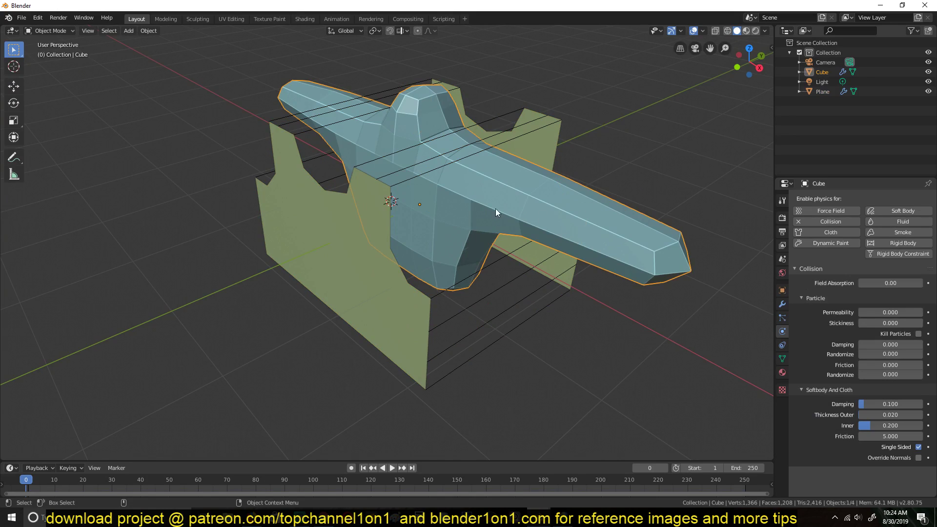
pyautogui.click(370, 282)
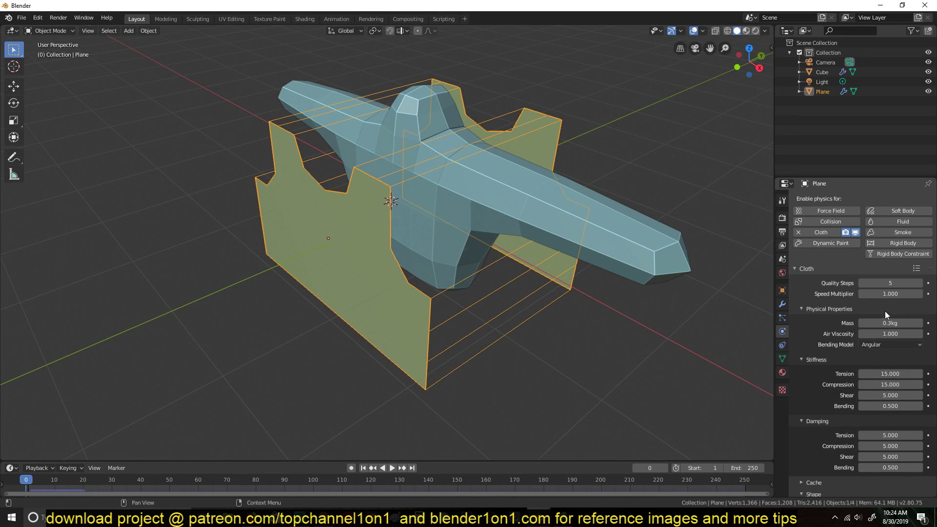
pyautogui.scroll(-3, 874, 355)
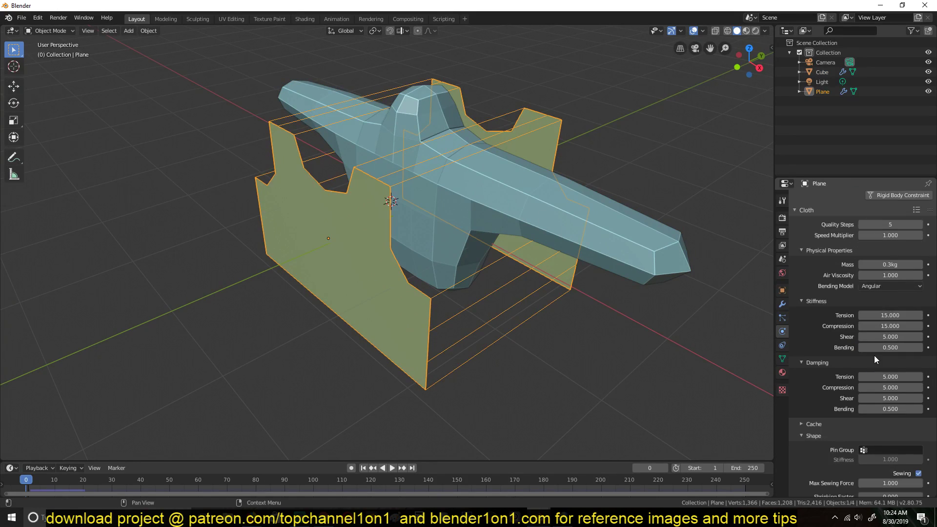
pyautogui.scroll(-3, 865, 367)
pyautogui.click(886, 425)
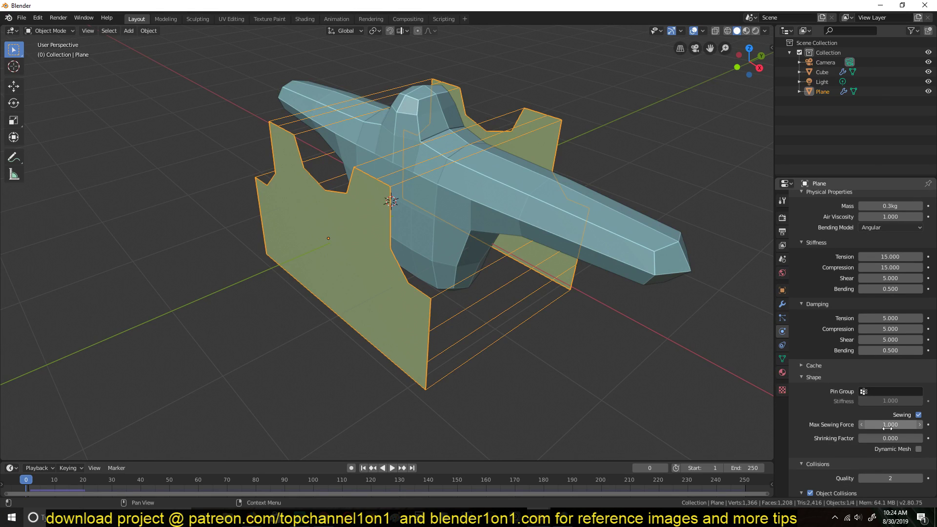
pyautogui.write('5')
pyautogui.press('Return')
pyautogui.press('space')
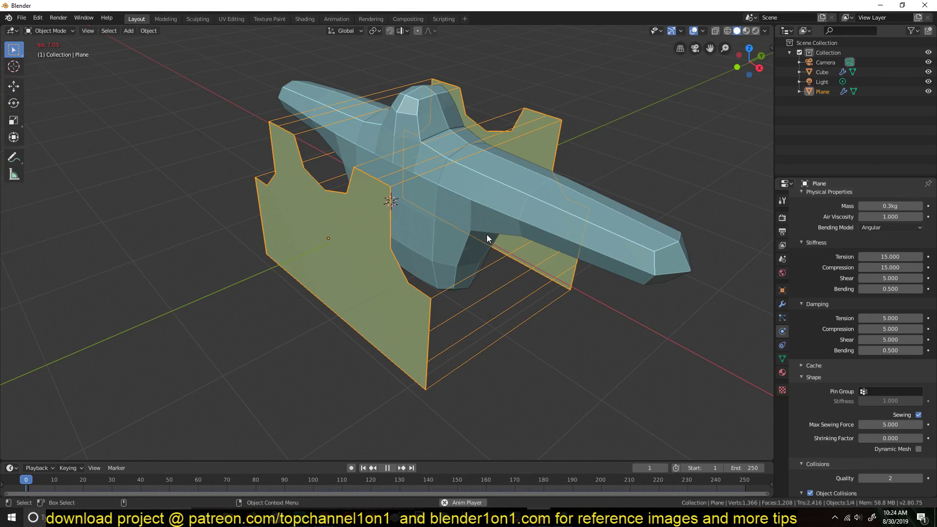
pyautogui.press('Escape')
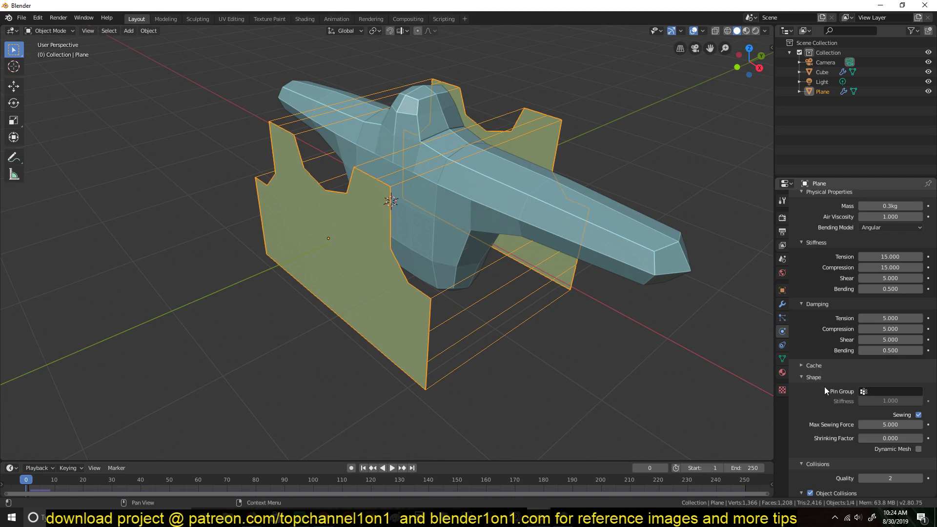
# Set the shirt's Max Sewing Force to 10 and test-run the cloth simulation.
pyautogui.click(896, 425)
pyautogui.write('10')
pyautogui.press('Return')
pyautogui.press('space')
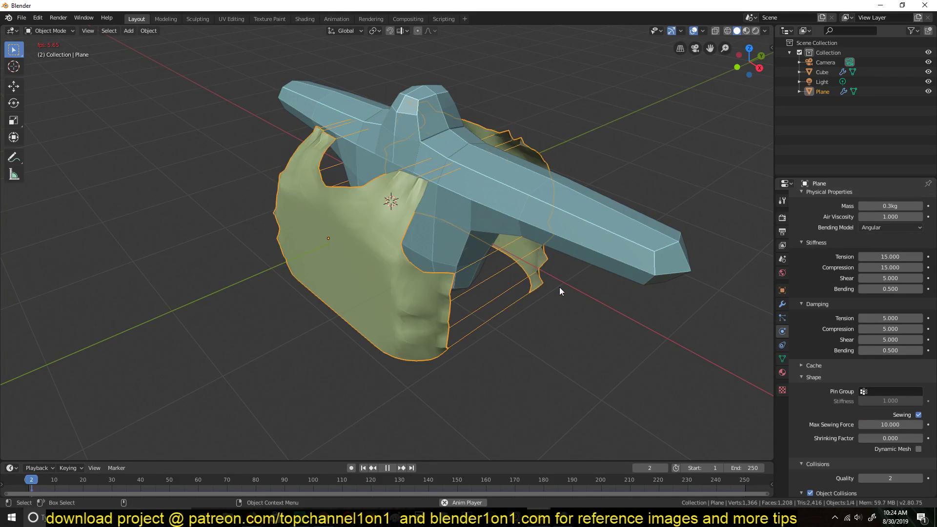
pyautogui.press('Escape')
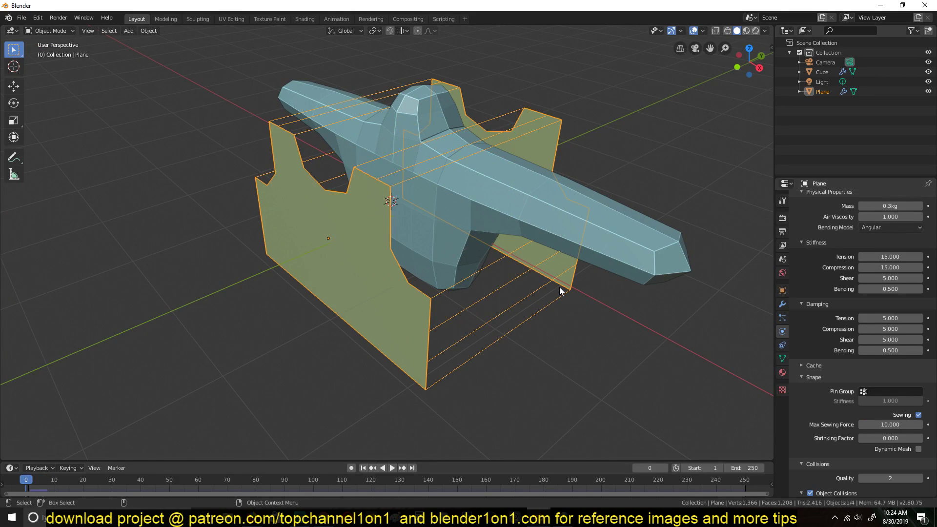
# In wireframe top view, move all the vertices of the shirt's front panel closer to the body.
pyautogui.press('KP_7')
pyautogui.press('Tab')
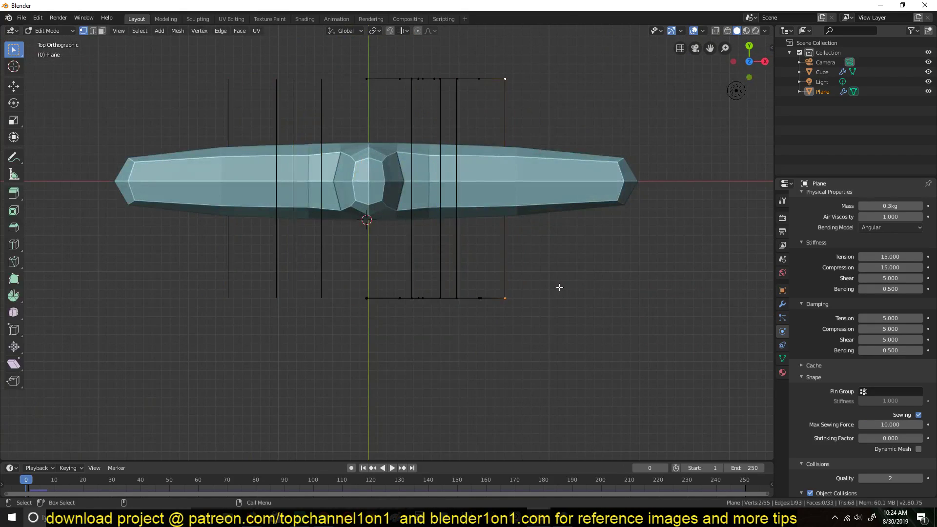
pyautogui.press('z')
pyautogui.hotkey('alt', 'a')
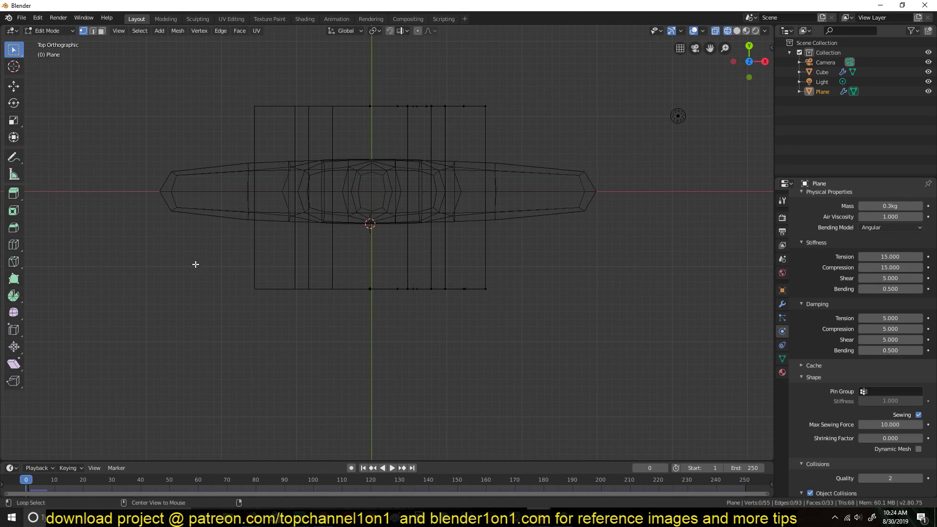
pyautogui.press('b')
pyautogui.moveTo(268, 271); pyautogui.dragTo(552, 329)
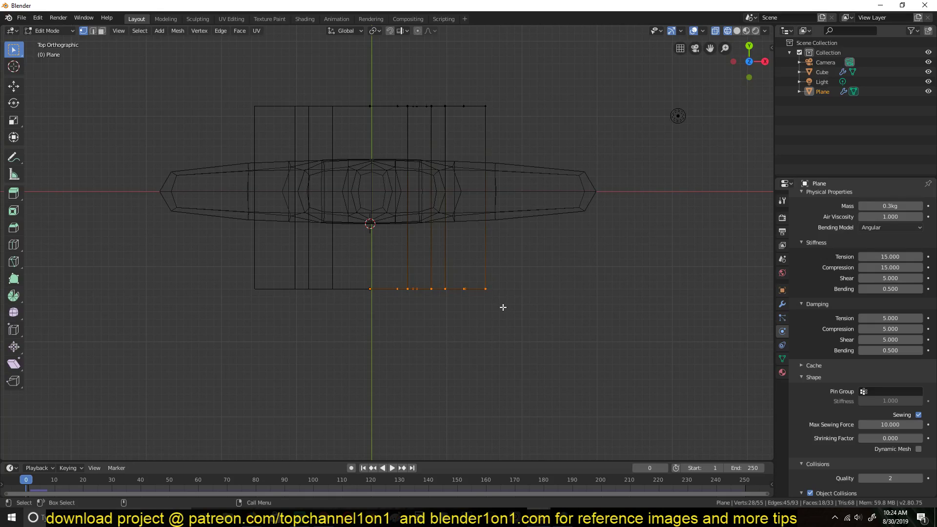
pyautogui.press('g')
pyautogui.click(501, 252)
# Move all the vertices of the shirt's back panel about 0.5 m along Y towards the body.
pyautogui.hotkey('alt', 'a')
pyautogui.press('b')
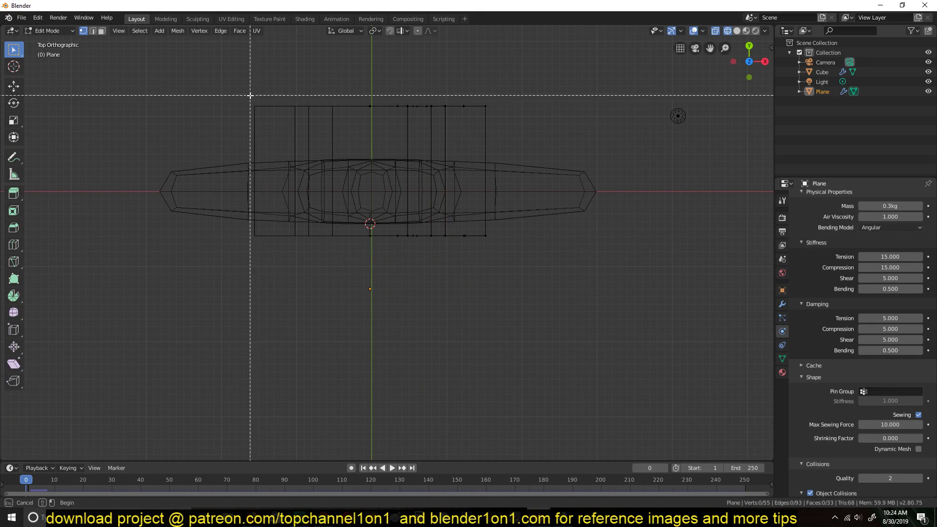
pyautogui.moveTo(249, 89); pyautogui.dragTo(603, 141)
pyautogui.press('g')
pyautogui.press('y')
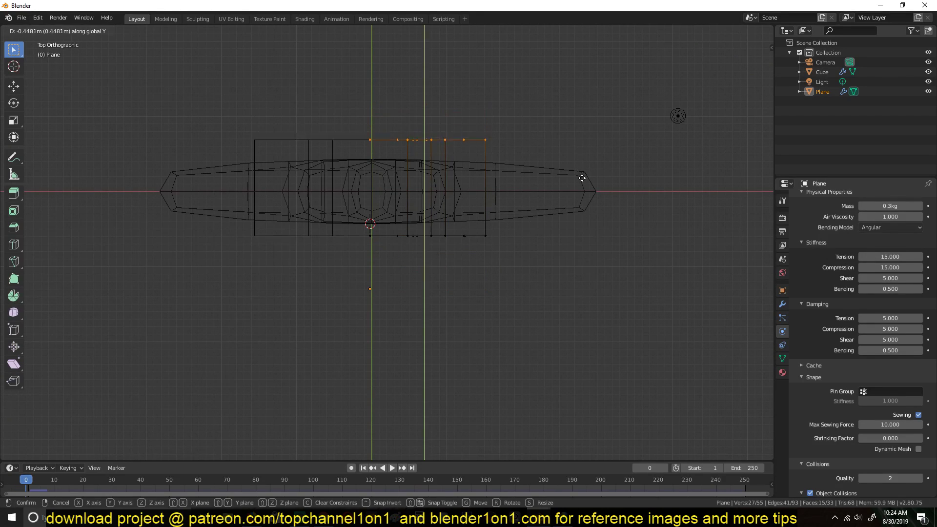
pyautogui.click(584, 185)
# Return to Object Mode with solid shading and rerun the cloth simulation, inspecting how the repositioned panels sew around the body.
pyautogui.press('Tab')
pyautogui.hotkey('shift', 'z')
pyautogui.moveTo(584, 185)
pyautogui.mouseDown(button='middle')
pyautogui.moveTo(613, 165)
pyautogui.moveTo(558, 98)
pyautogui.mouseUp(button='middle')
pyautogui.press('space')
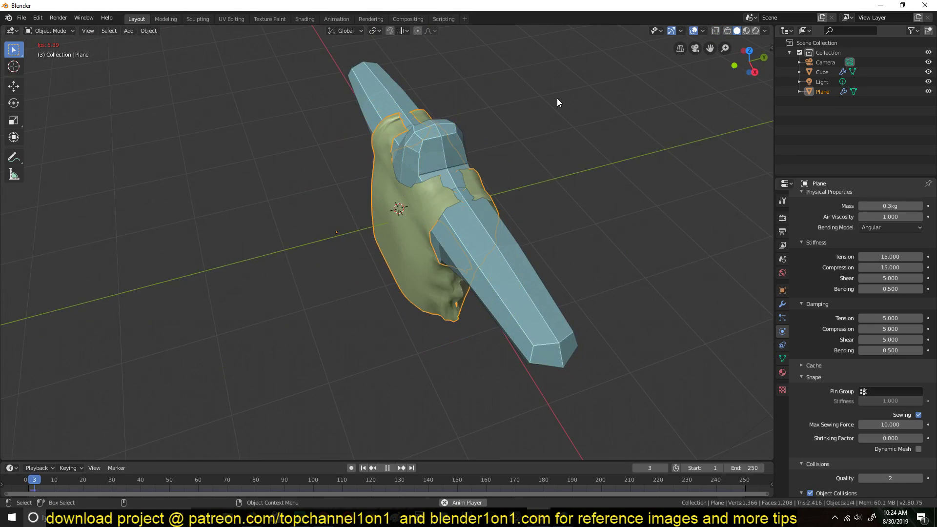
pyautogui.moveTo(537, 138); pyautogui.dragTo(570, 115, button='middle')
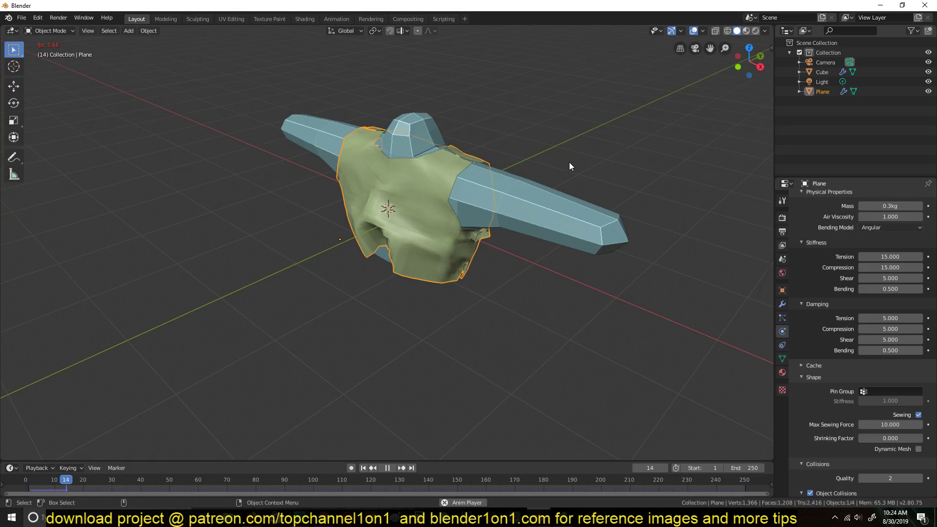
pyautogui.scroll(3, 561, 171)
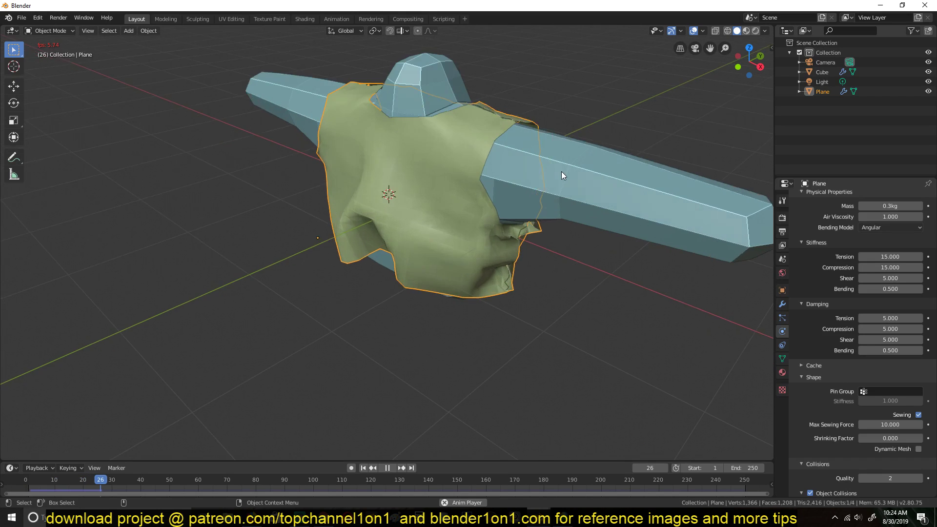
pyautogui.press('Escape')
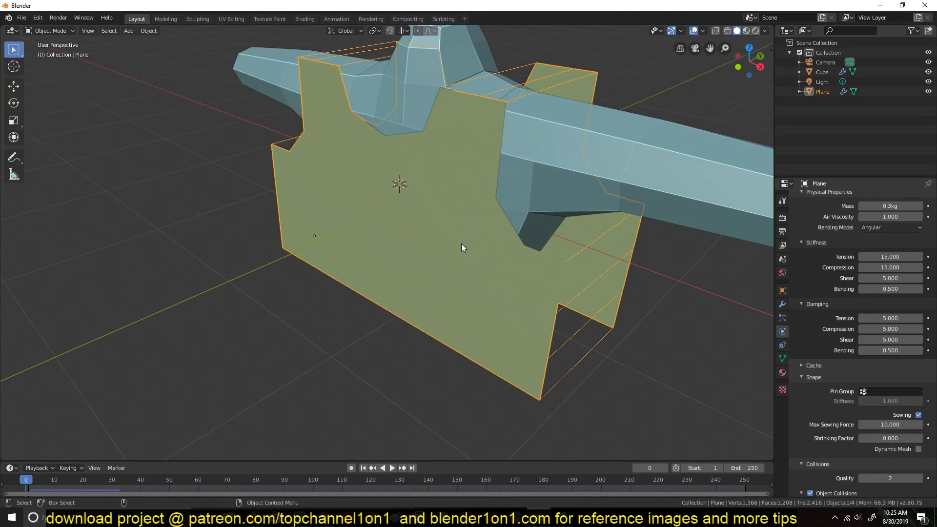
# Raise the shirt's Multires subdivision to level 3 and test-run the cloth simulation.
pyautogui.click(782, 304)
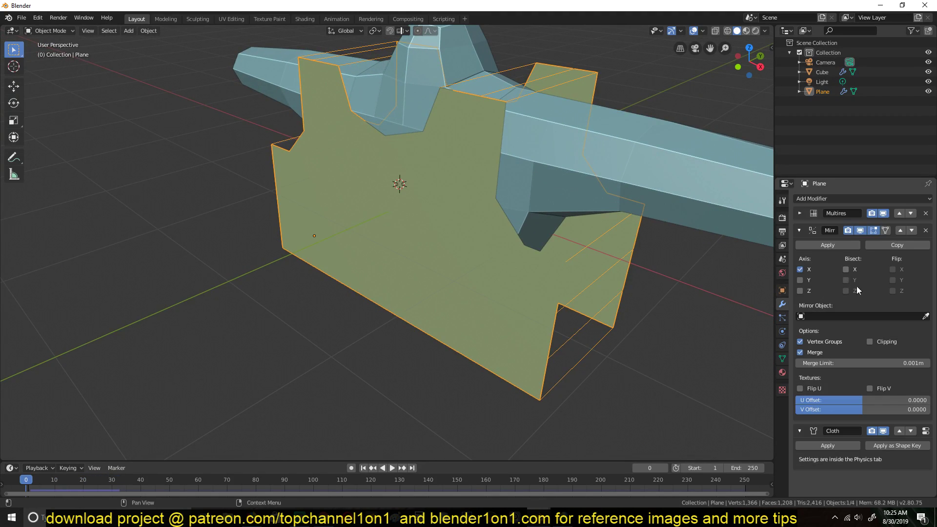
pyautogui.click(799, 215)
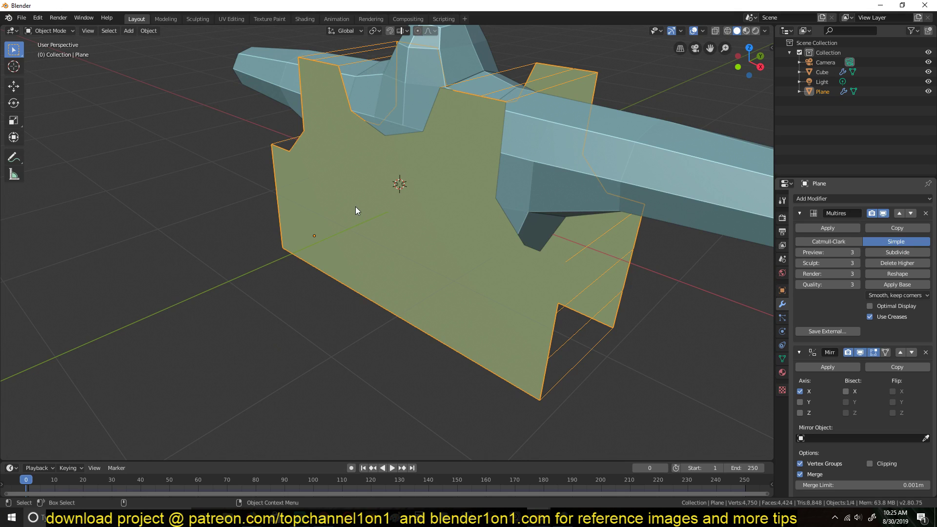
pyautogui.keyDown('shift'); pyautogui.moveTo(356, 207); pyautogui.dragTo(318, 252, button='middle'); pyautogui.keyUp('shift')
pyautogui.press('space')
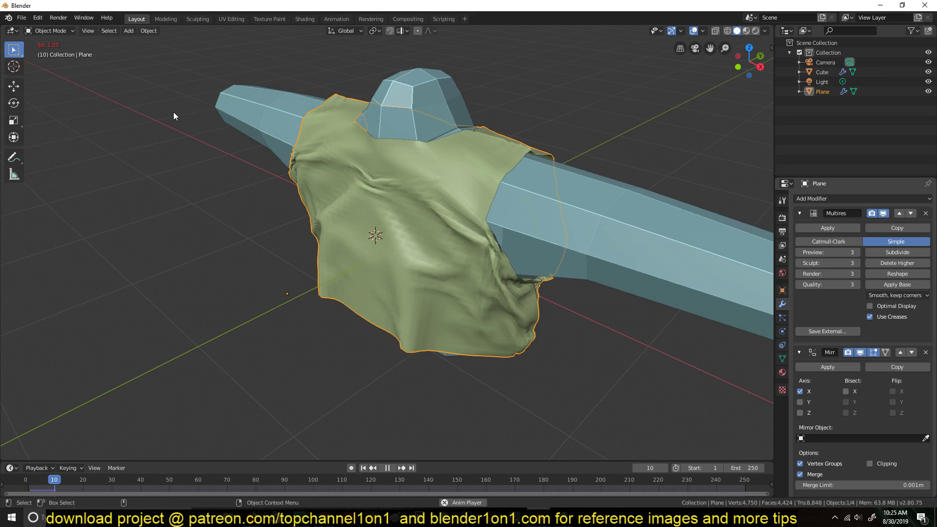
pyautogui.press('Escape')
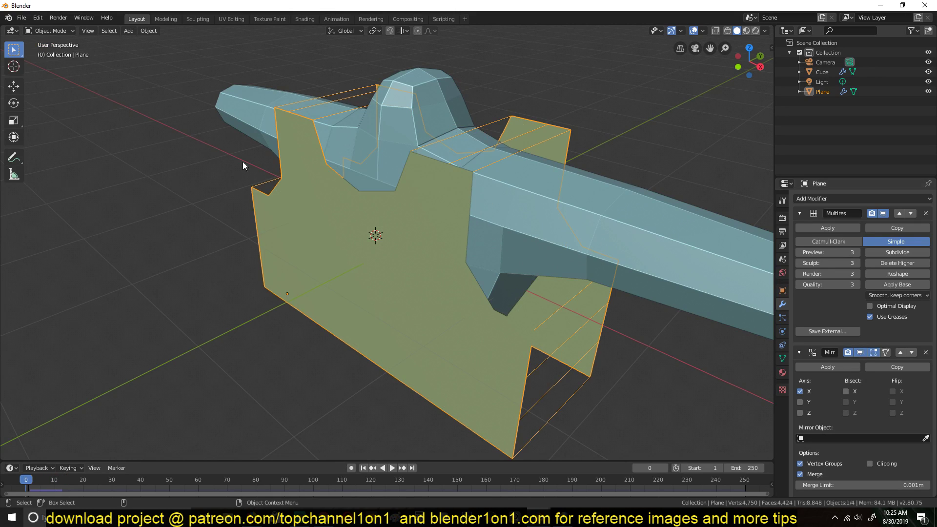
# Apply the shirt's Mirror modifier and test the cloth simulation, also playing it from frame 247.
pyautogui.click(800, 213)
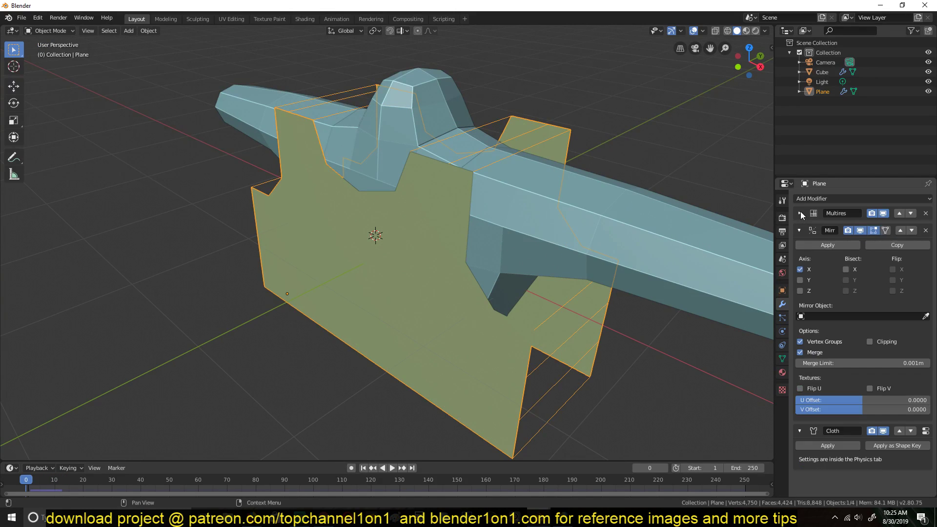
pyautogui.click(829, 245)
pyautogui.press('space')
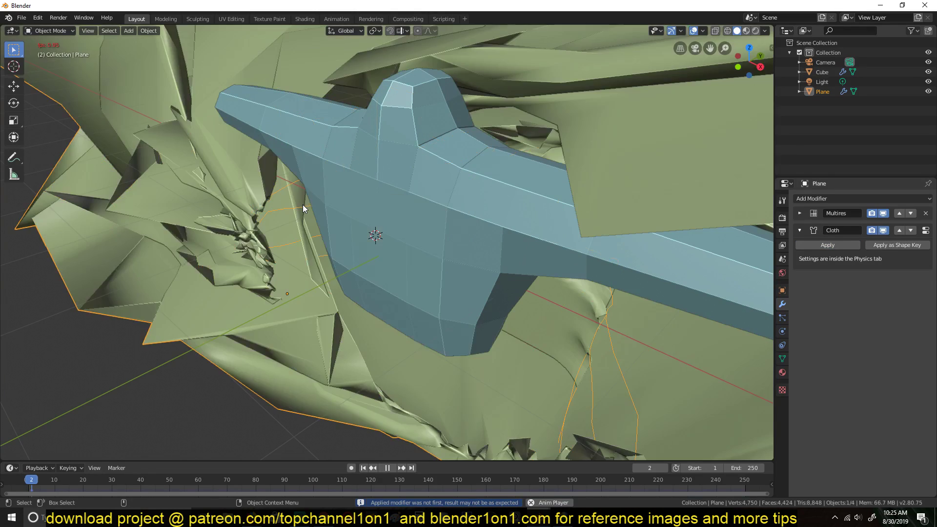
pyautogui.press('Escape')
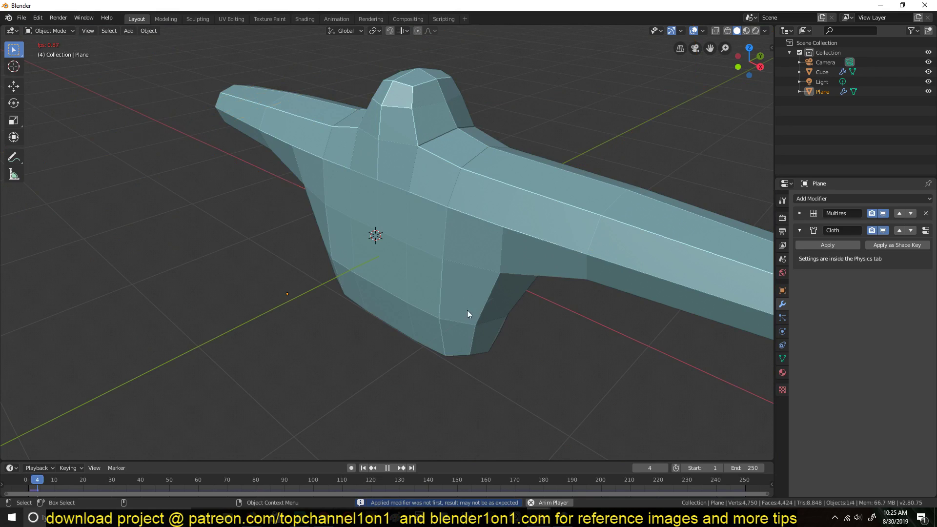
pyautogui.click(737, 488)
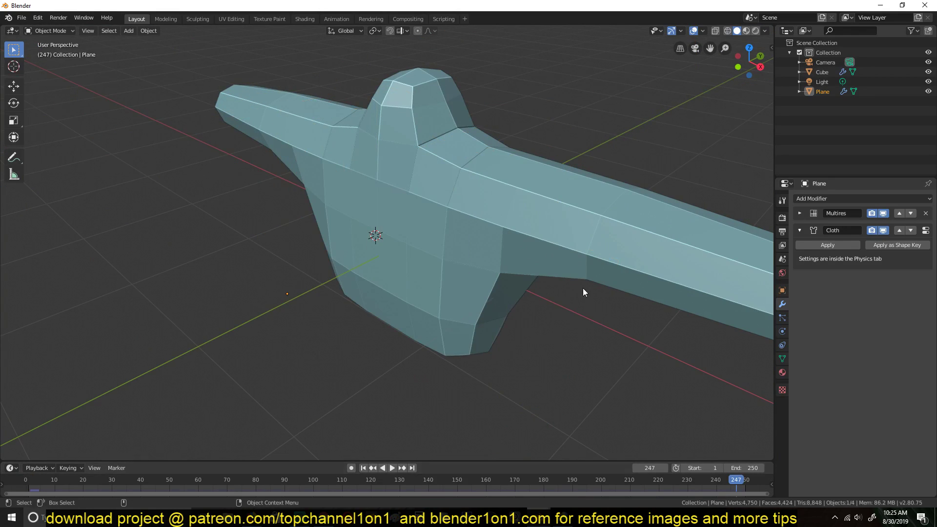
pyautogui.press('space')
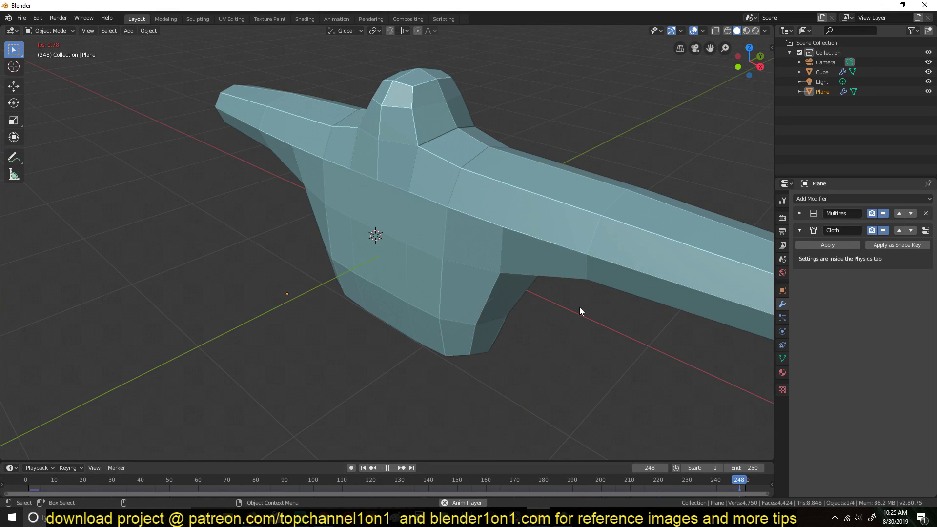